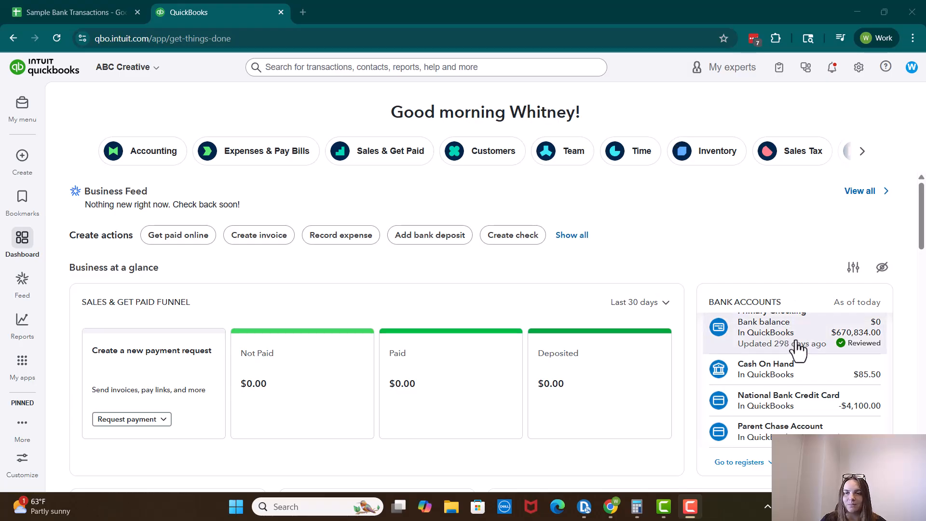
Open the Primary Checking account from the dashboard's bank accounts, and return to the dashboard.
scroll(796, 371, "up", 1)
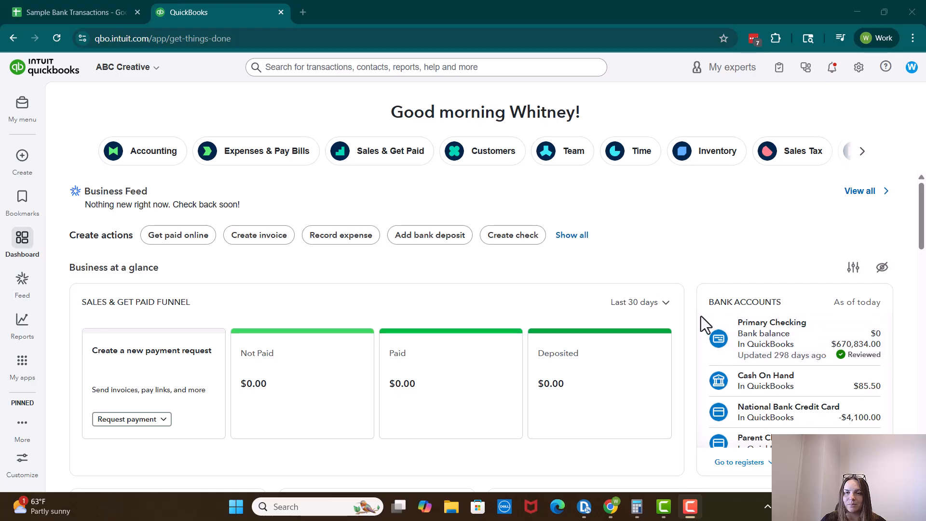
left_click(818, 336)
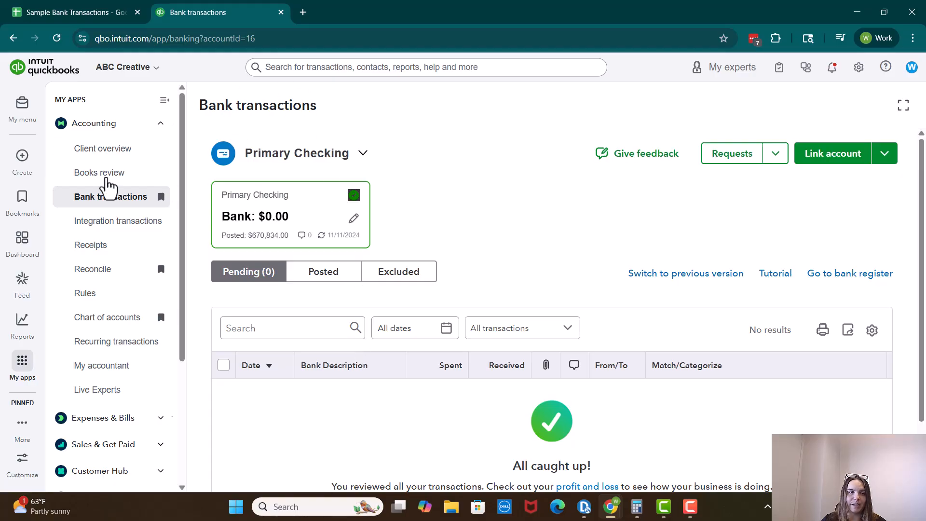
left_click(21, 255)
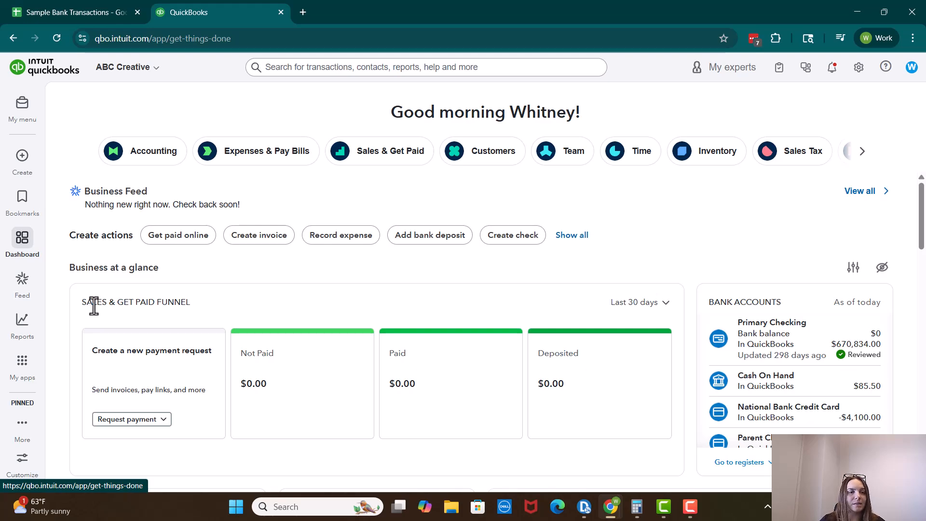
Open the Bank transactions page of the Accounting app and collapse its list of apps.
mouse_move(26, 381)
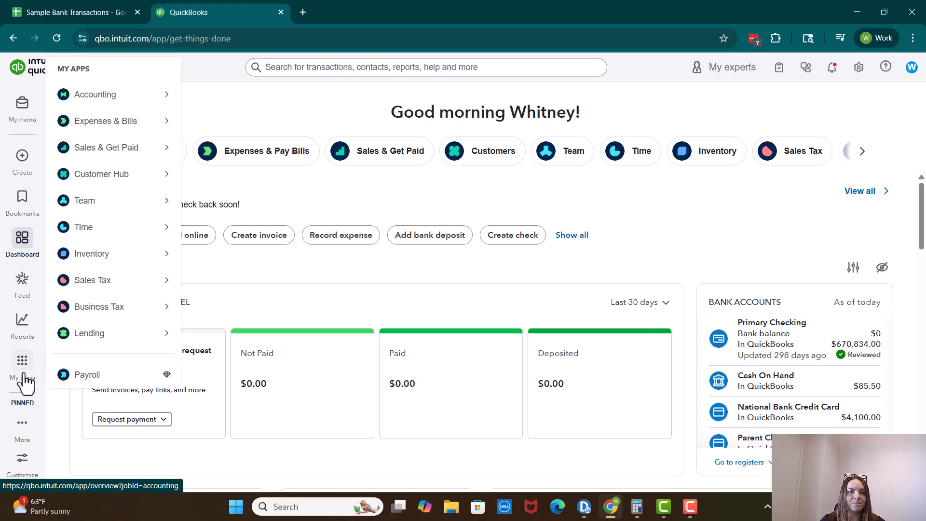
mouse_move(141, 103)
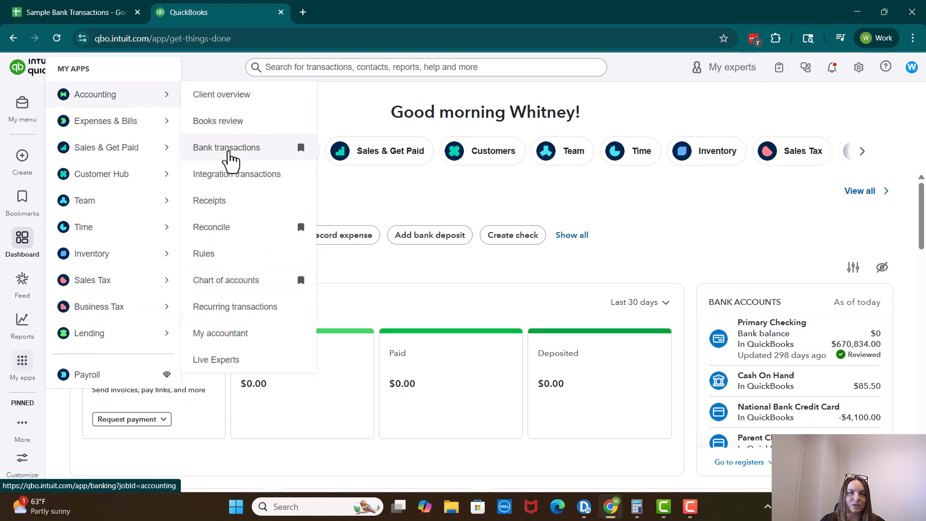
left_click(229, 154)
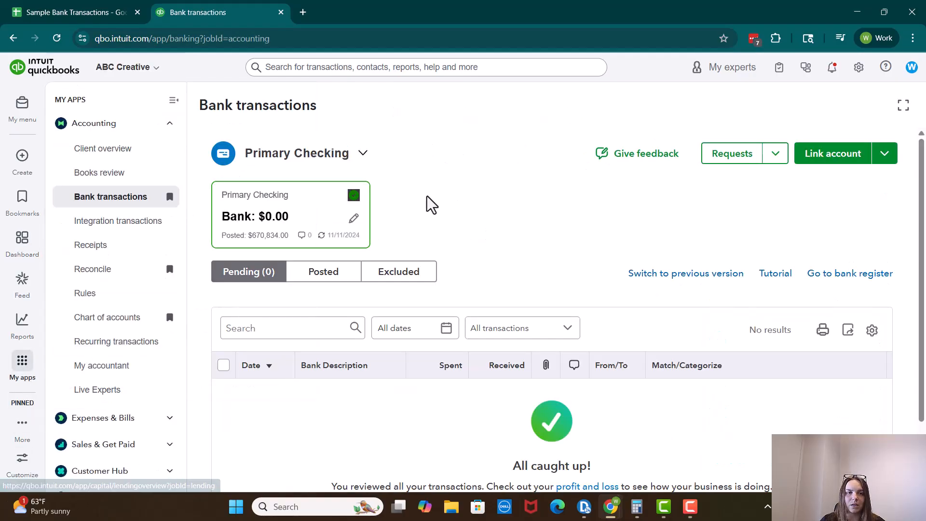
left_click(173, 102)
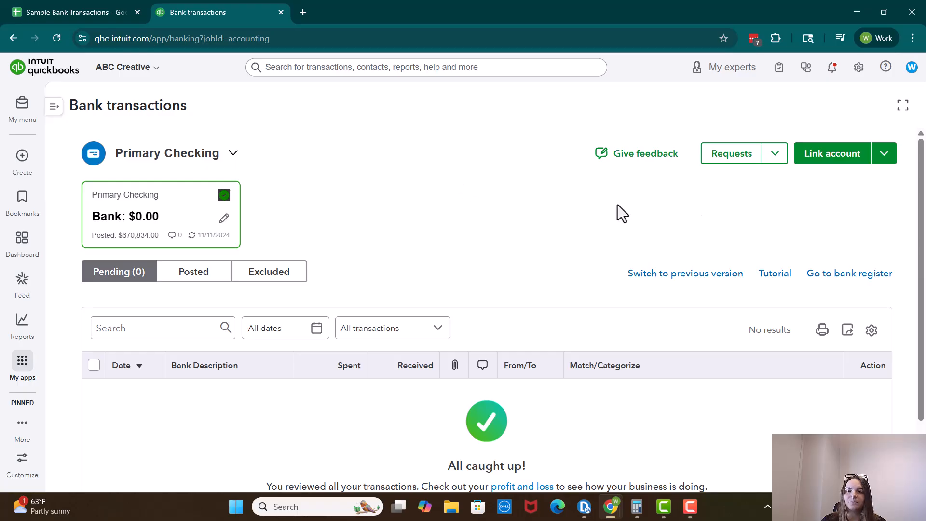
Start linking a bank account, search the institutions for "hunting", and clear the search.
left_click(853, 155)
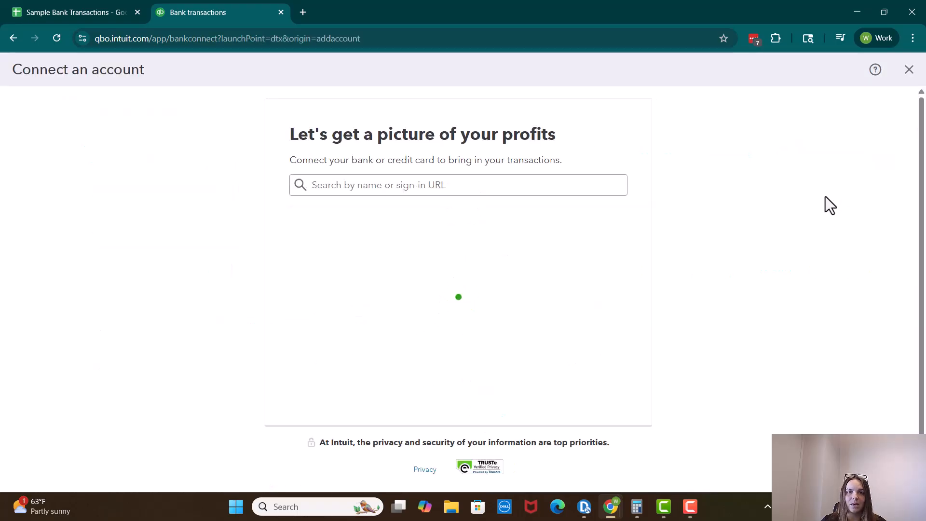
left_click(583, 188)
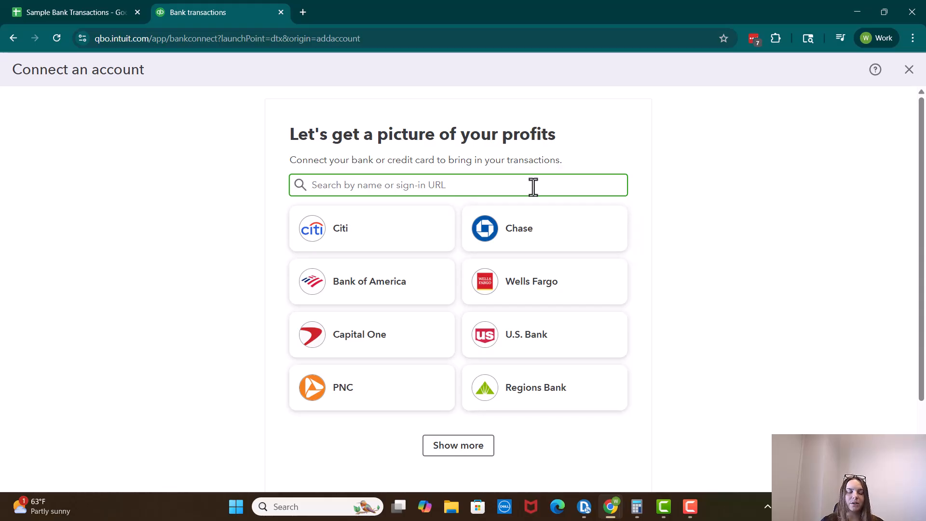
type("hunting")
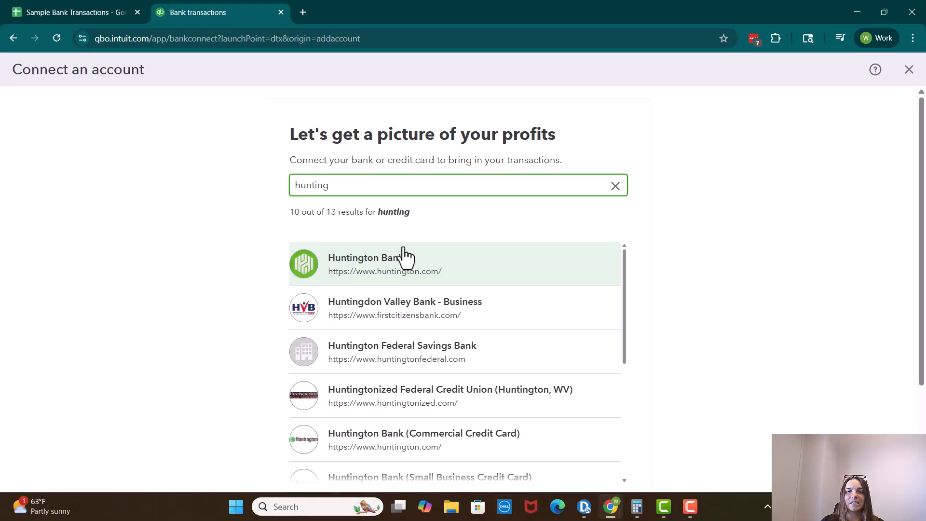
double_click(403, 184)
key("BackSpace")
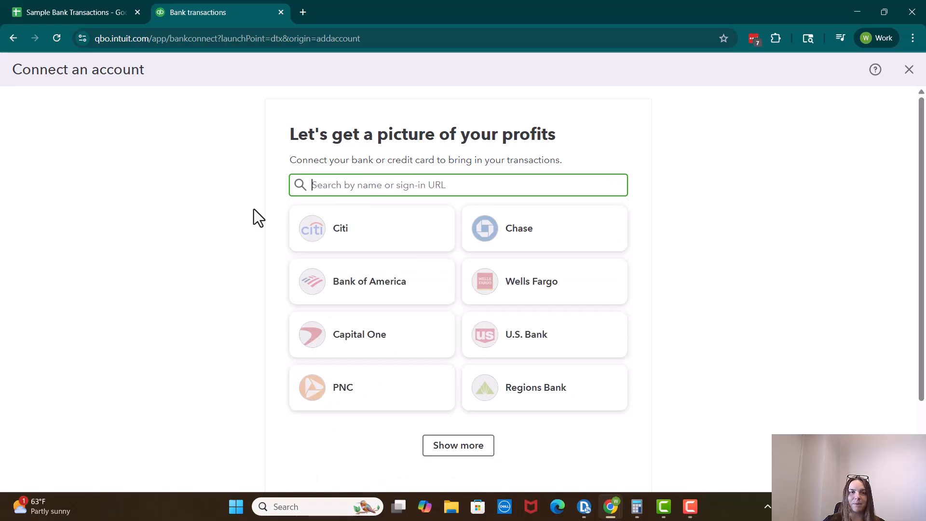
Choose Citi as the bank to connect, and close the account connection without signing in.
left_click(374, 239)
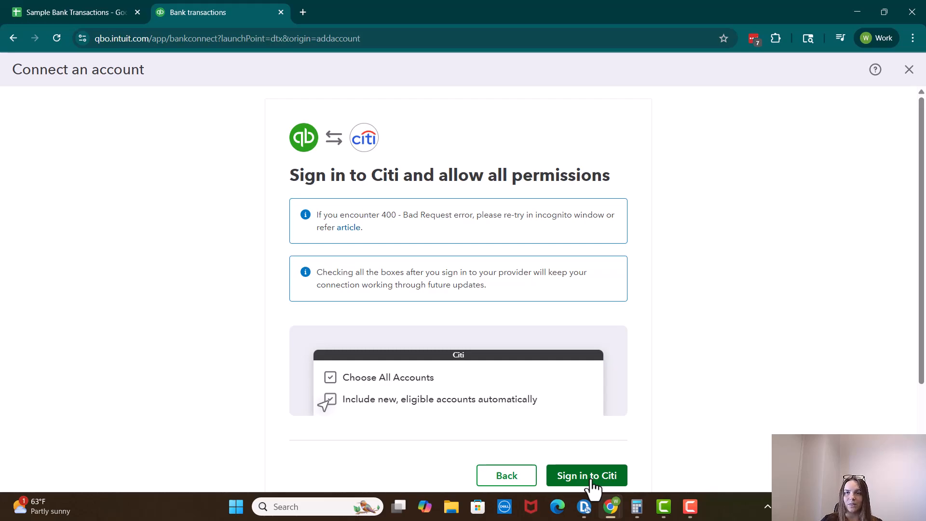
left_click(909, 70)
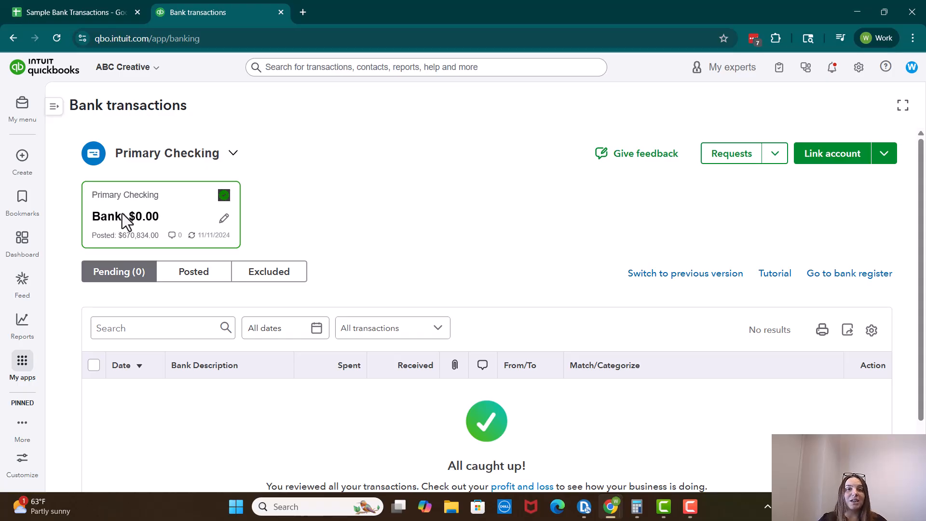
In the Sample Bank Transactions sheet in Google Sheets, examine the Date, Amount and Description columns and the available download formats.
left_click(50, 15)
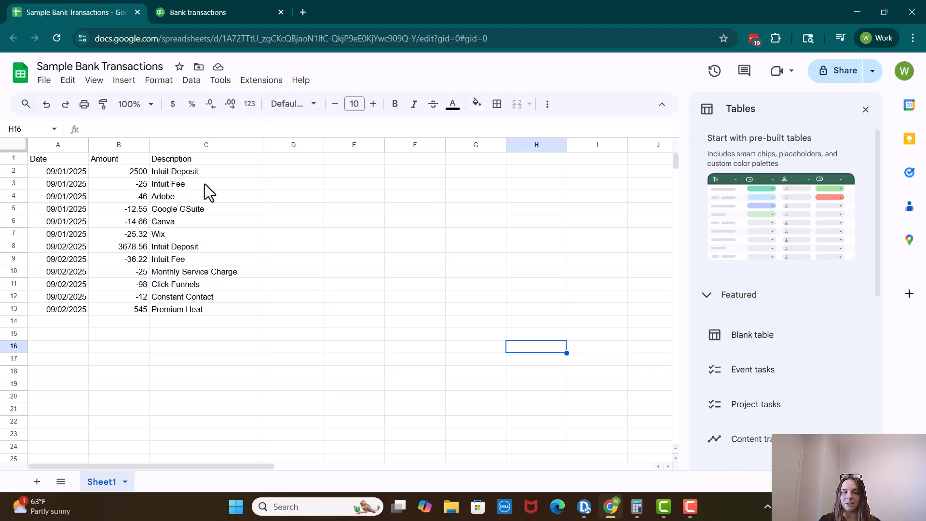
left_click(44, 163)
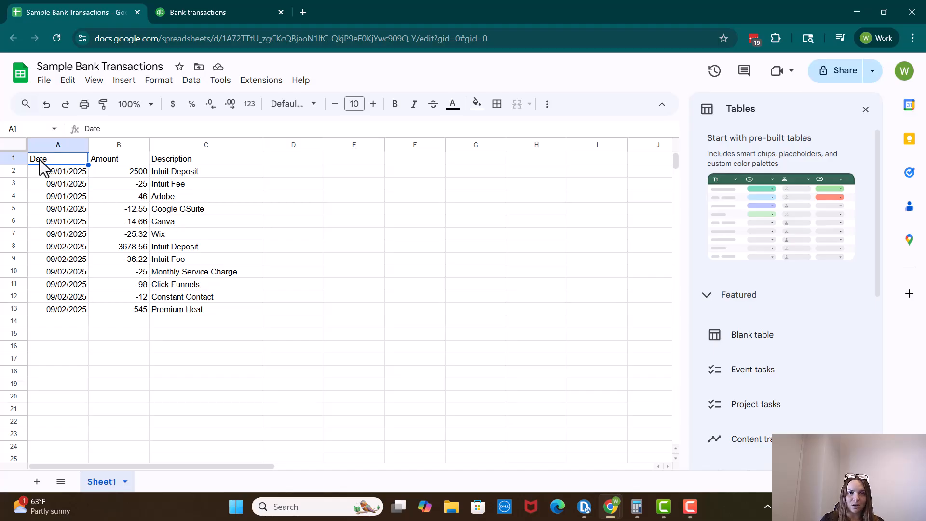
left_click(120, 159)
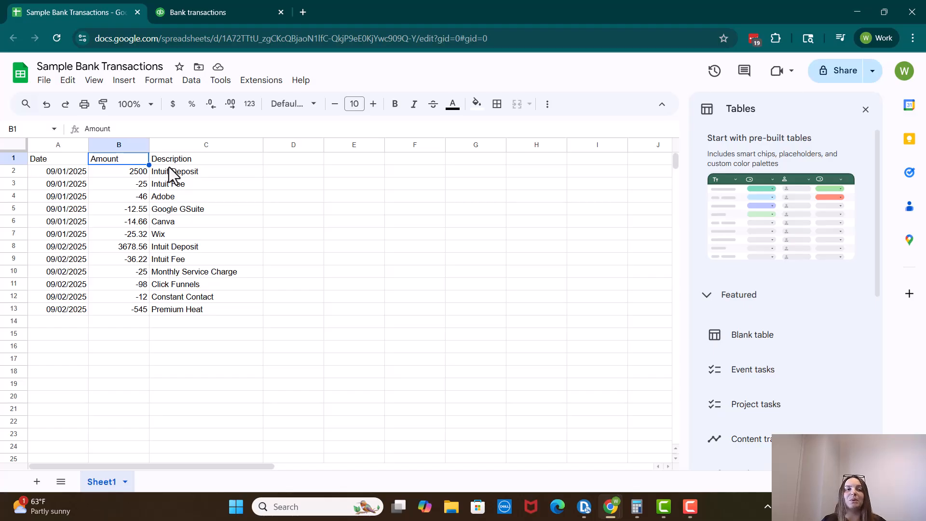
left_click(255, 199)
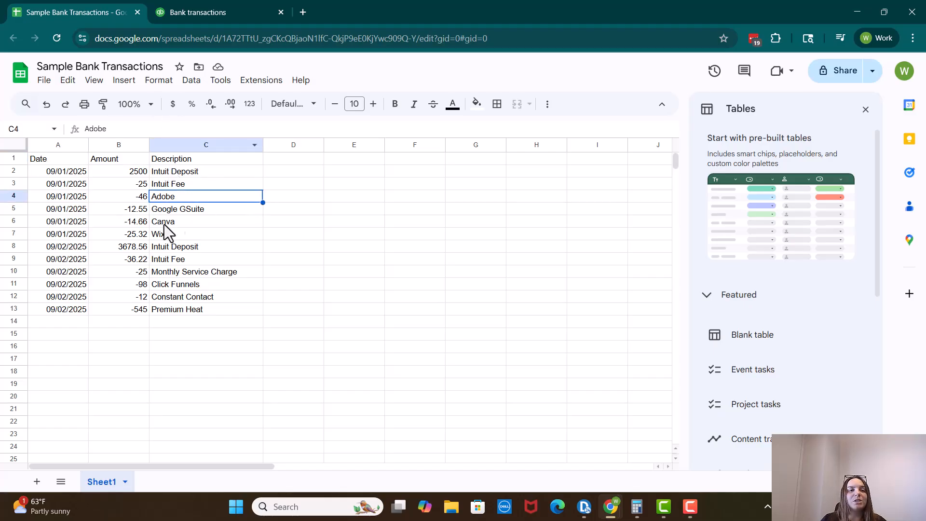
left_click(44, 84)
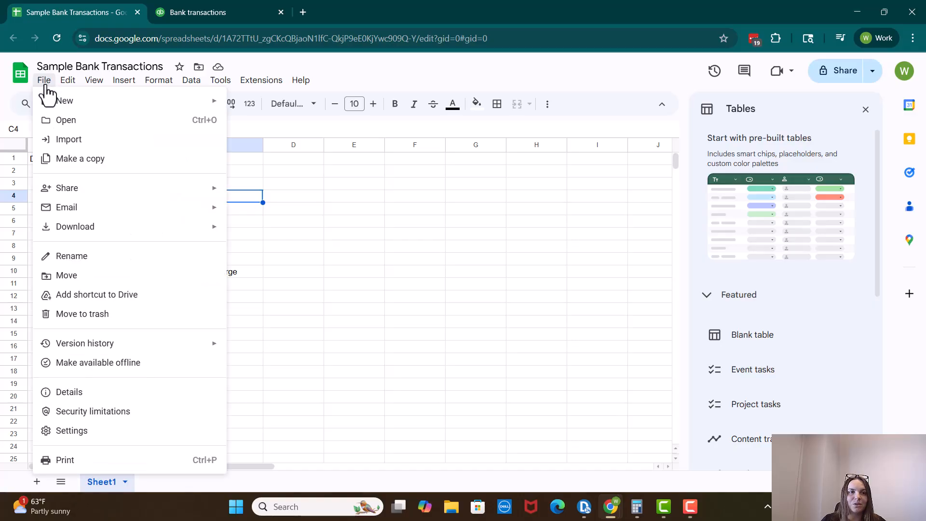
mouse_move(74, 233)
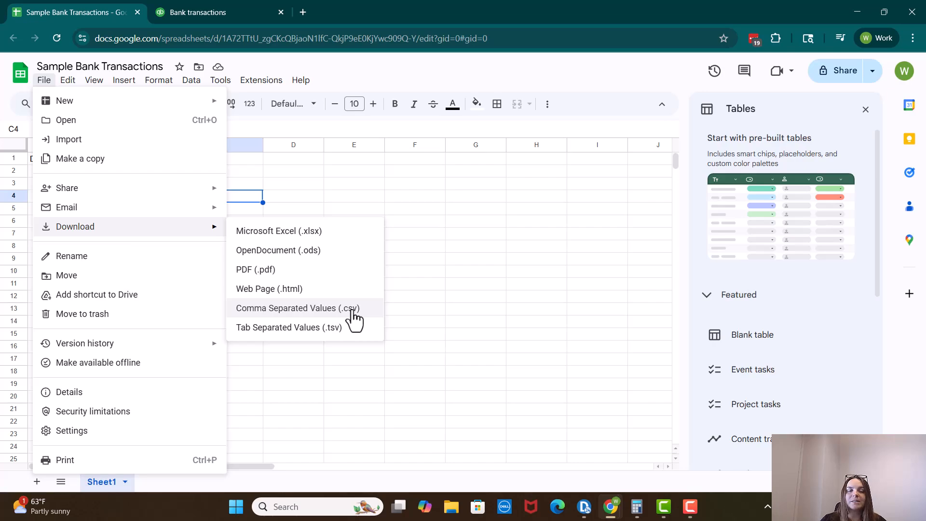
left_click(407, 271)
Switch back to QuickBooks and open the Import data tool.
left_click(197, 12)
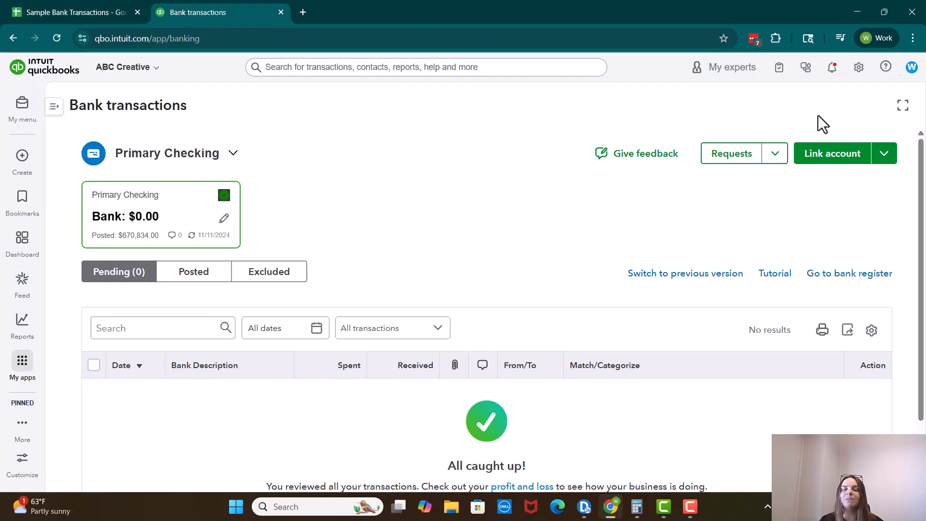
left_click(858, 67)
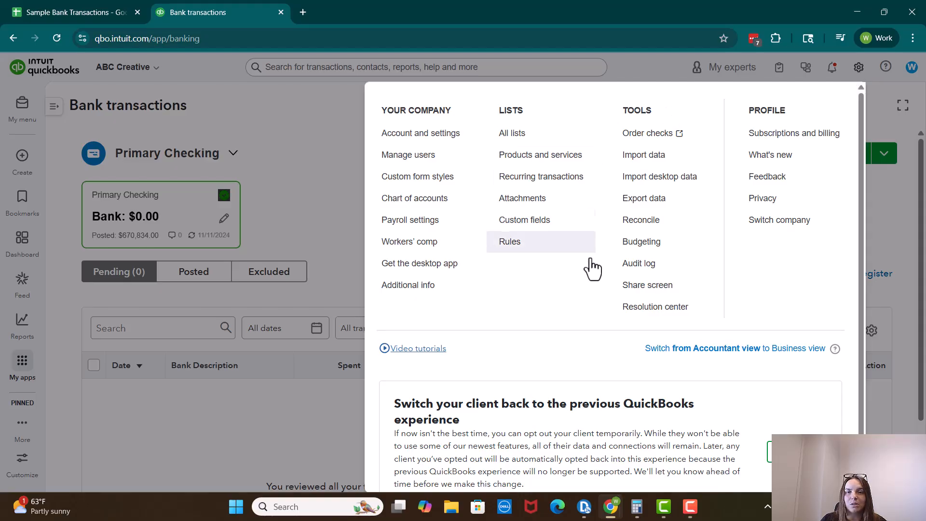
left_click(656, 163)
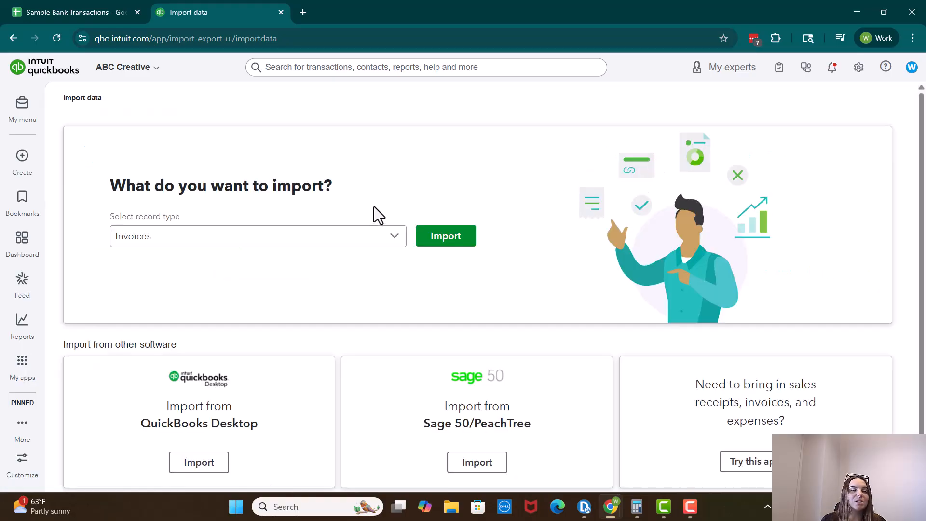
Start an import with Bank Data as the record type and select Primary Checking as the account for the file upload.
scroll(403, 274, "down", 1)
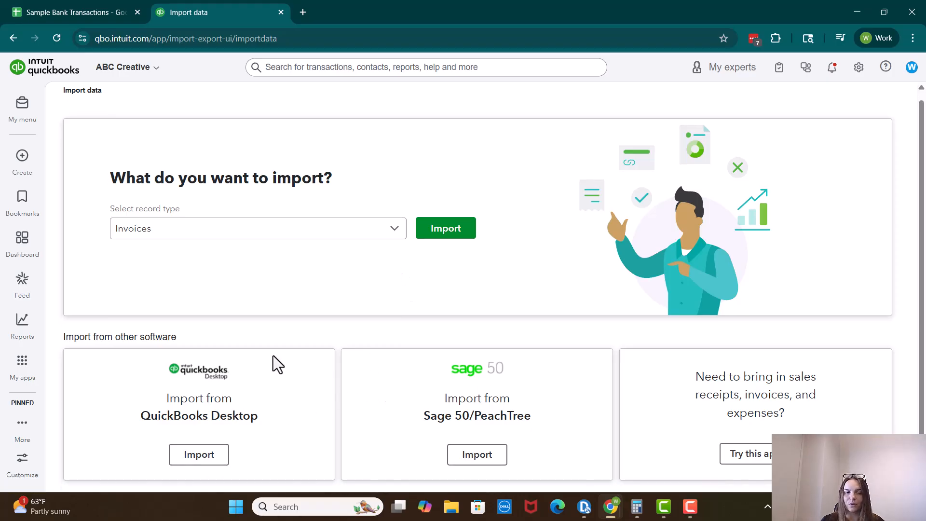
left_click(279, 233)
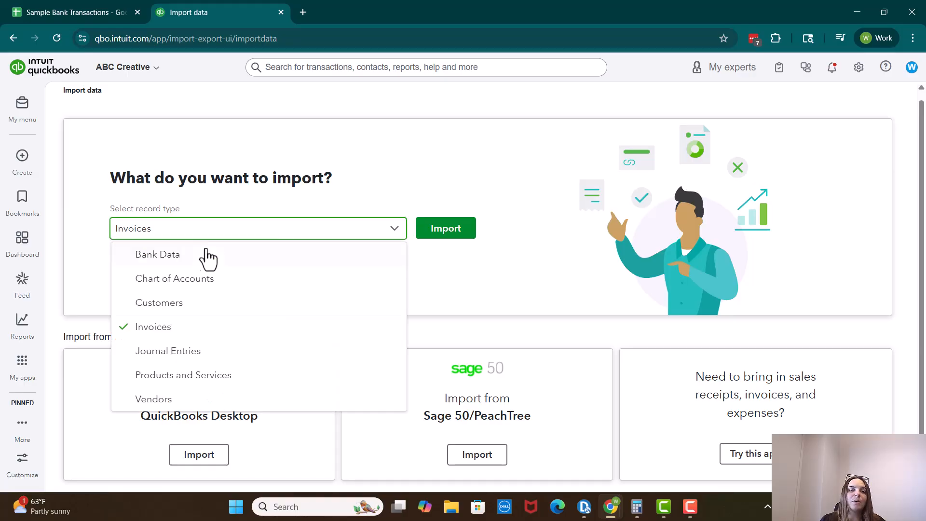
left_click(178, 261)
left_click(444, 235)
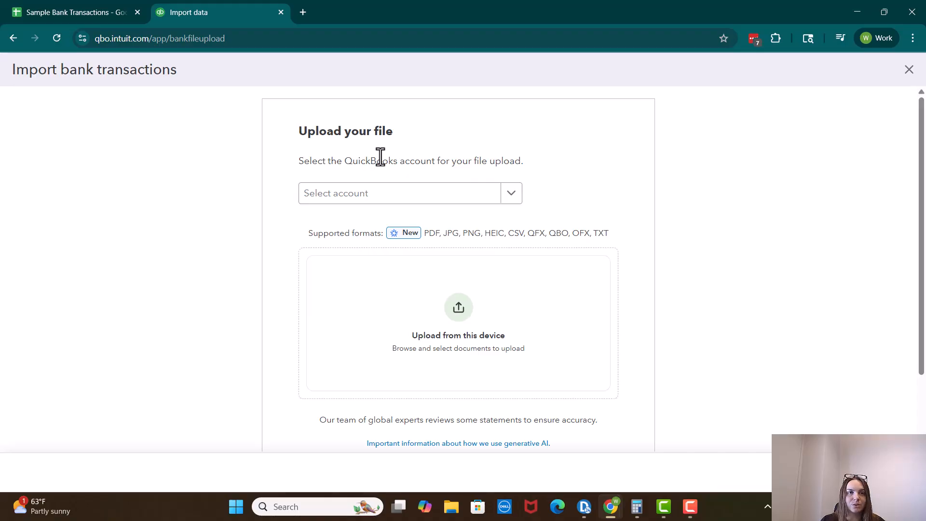
left_click(391, 195)
left_click(358, 273)
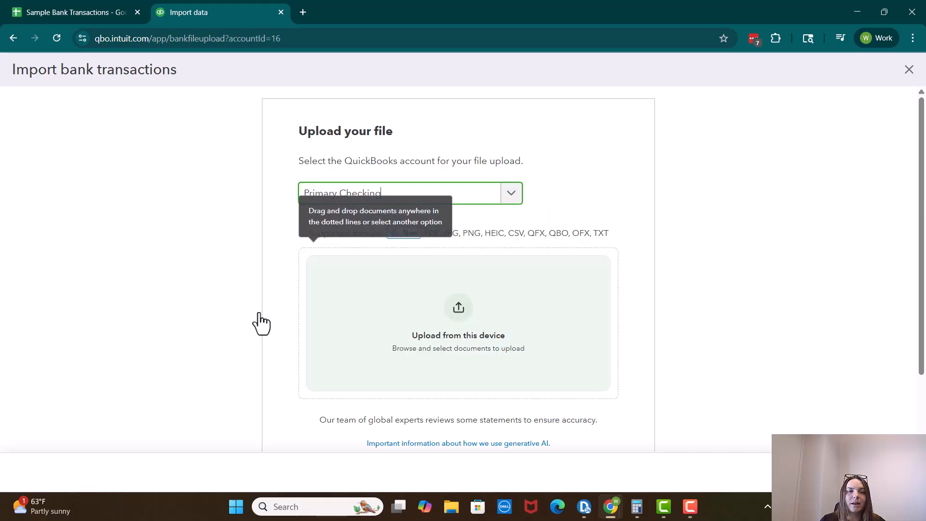
Switch to the Sample Bank Transactions sheet in Google Sheets and download it as Comma Separated Values (.csv).
left_click(83, 12)
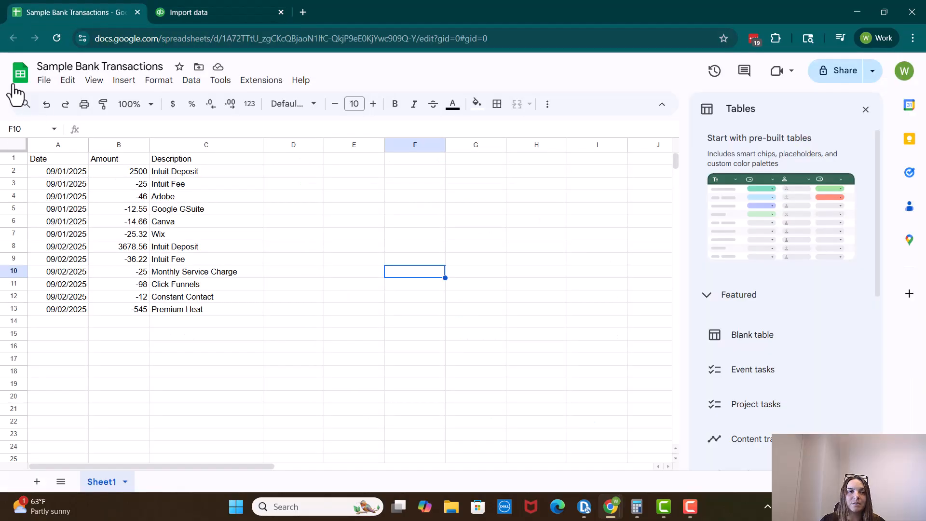
left_click(44, 82)
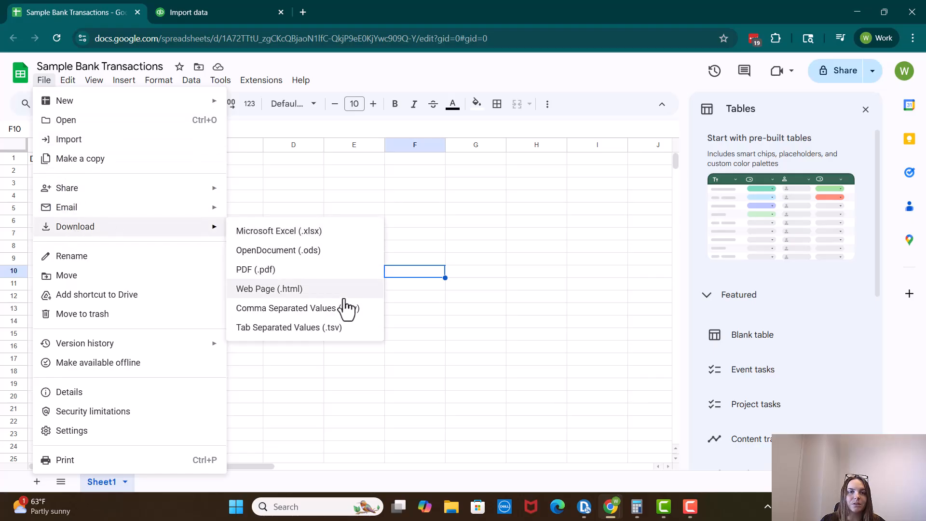
left_click(347, 309)
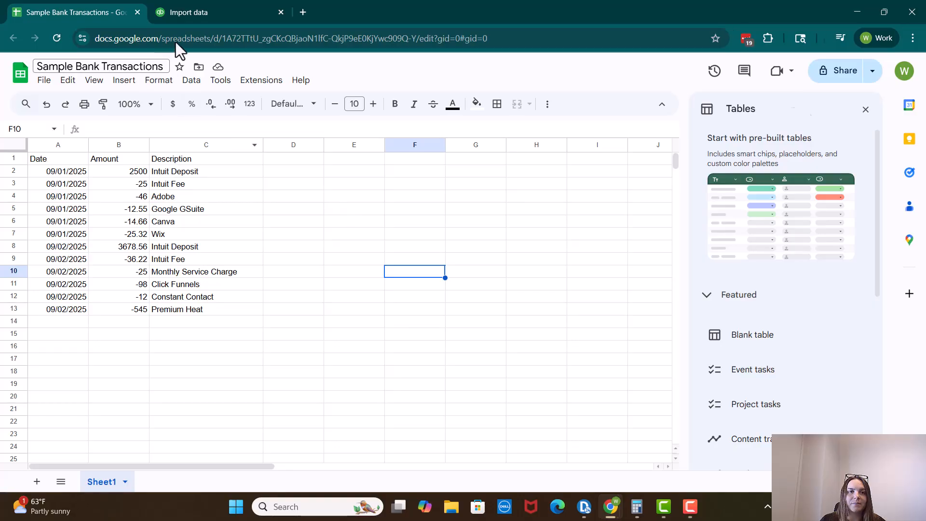
Switch to QuickBooks, upload Sample Bank Transactions - Sheet1.csv as the bank file, and continue to account selection.
left_click(186, 14)
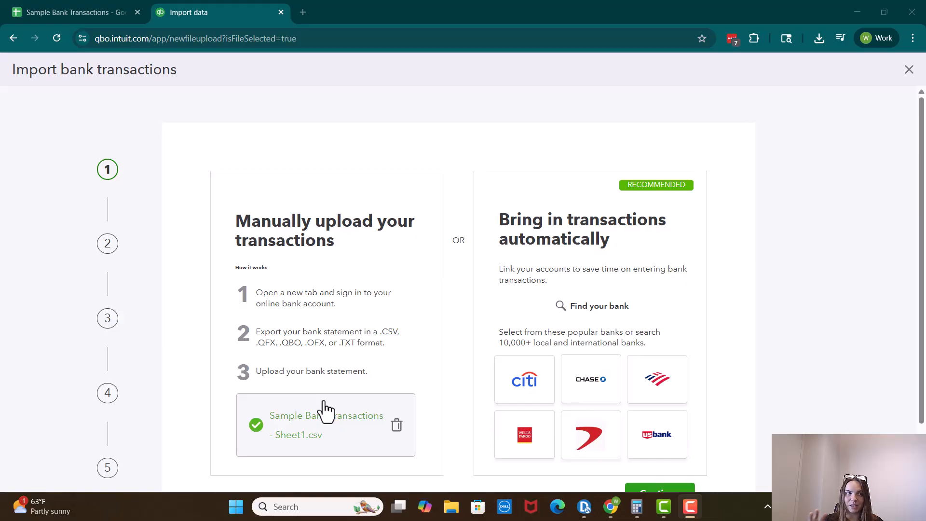
scroll(362, 377, "down", 2)
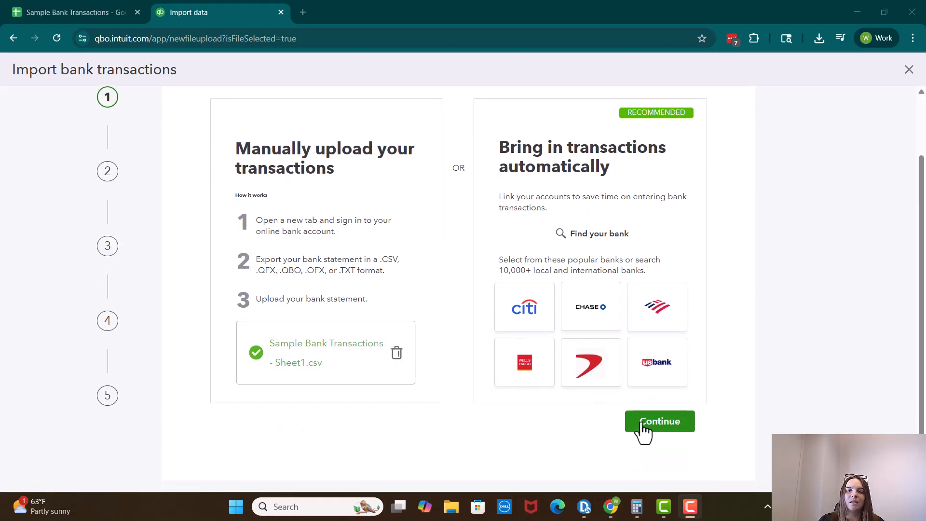
left_click(660, 421)
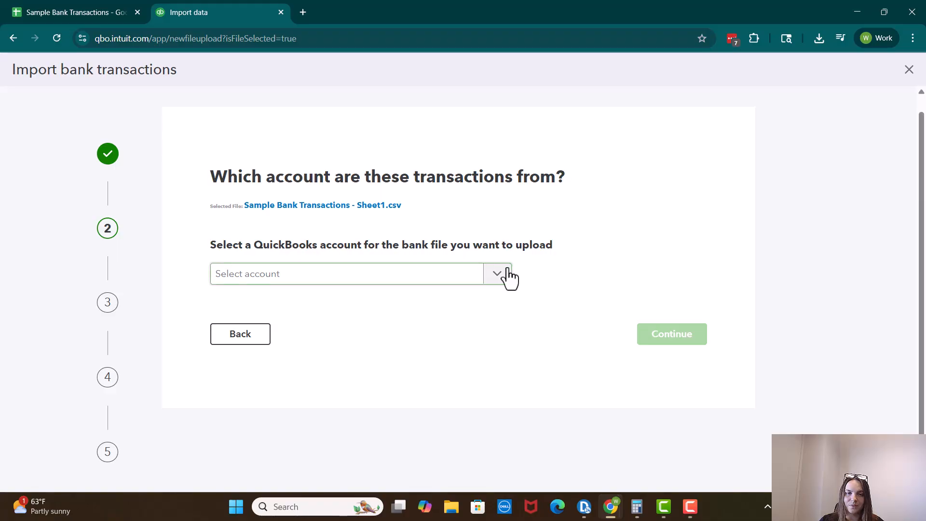
Select Primary Checking as the account the uploaded transactions are from and continue to the file setup.
left_click(471, 284)
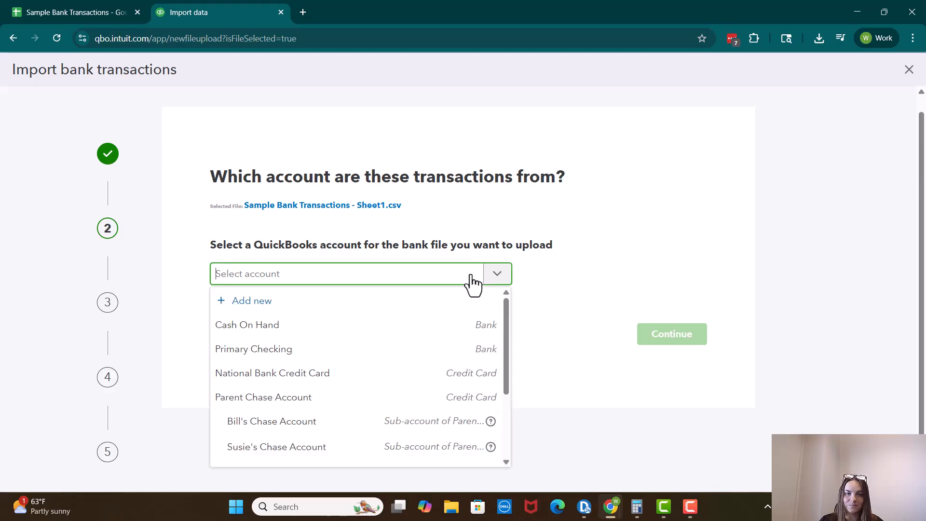
left_click(322, 348)
left_click(688, 338)
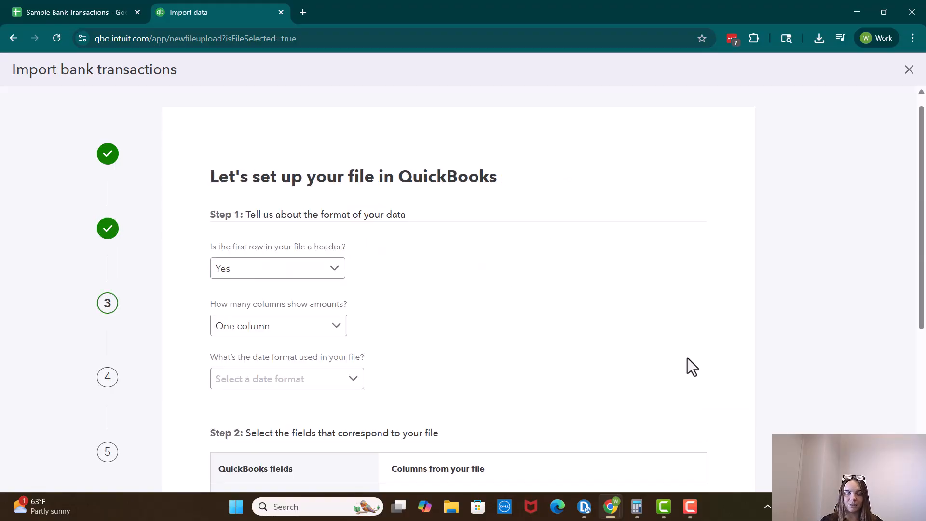
scroll(386, 246, "down", 1)
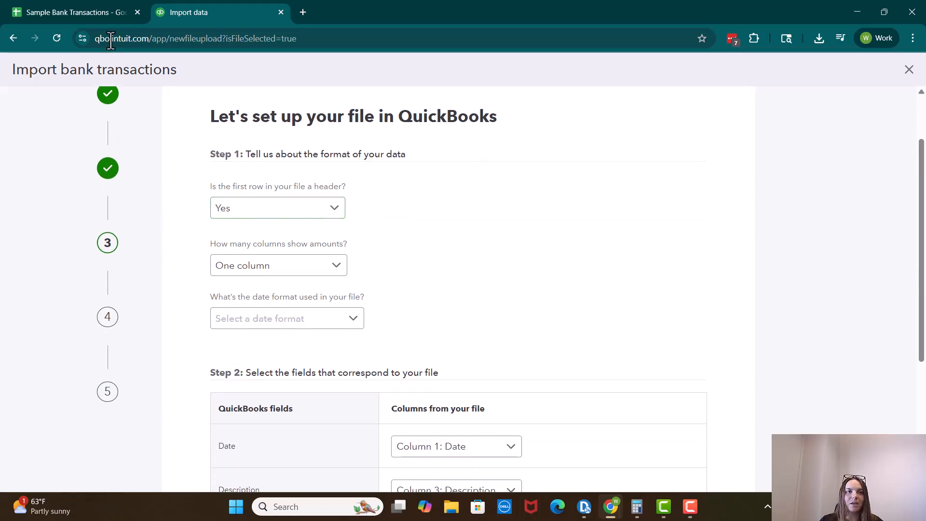
Switch to the Sample Bank Transactions sheet and check the header row for the columns it contains.
left_click(86, 12)
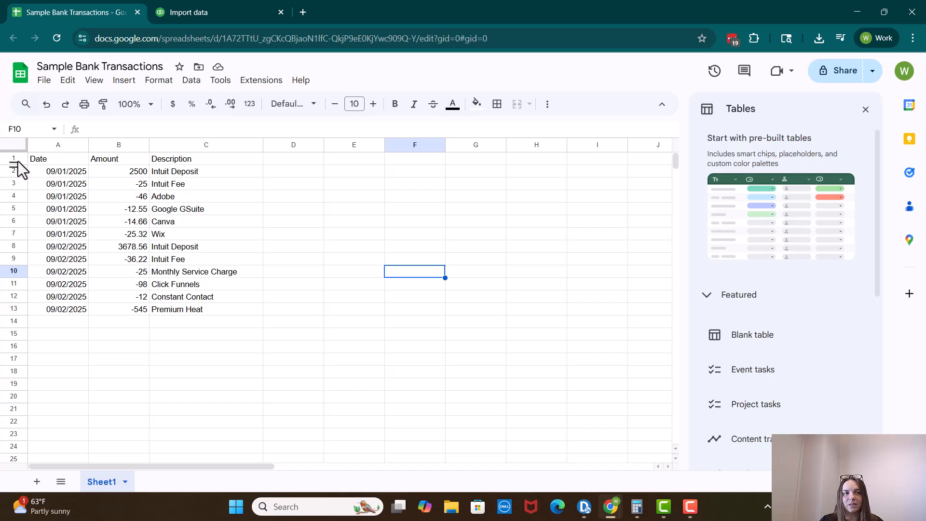
left_click_drag(67, 160, 283, 164)
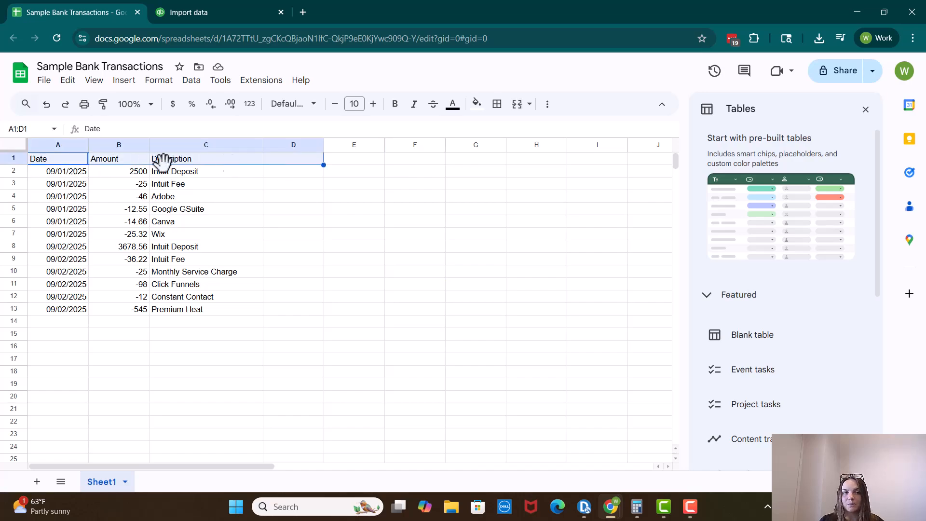
left_click(218, 171)
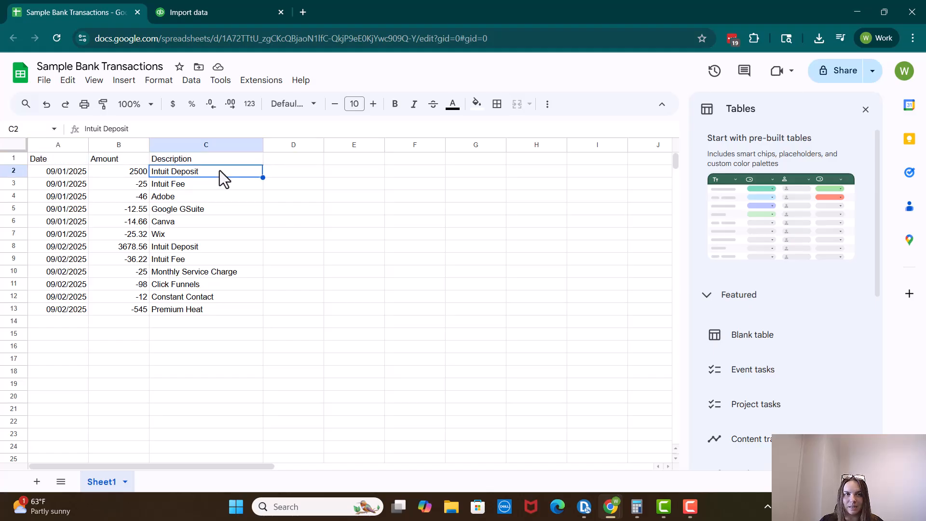
Return to the QuickBooks file setup and choose One column for how many columns show amounts.
left_click(210, 11)
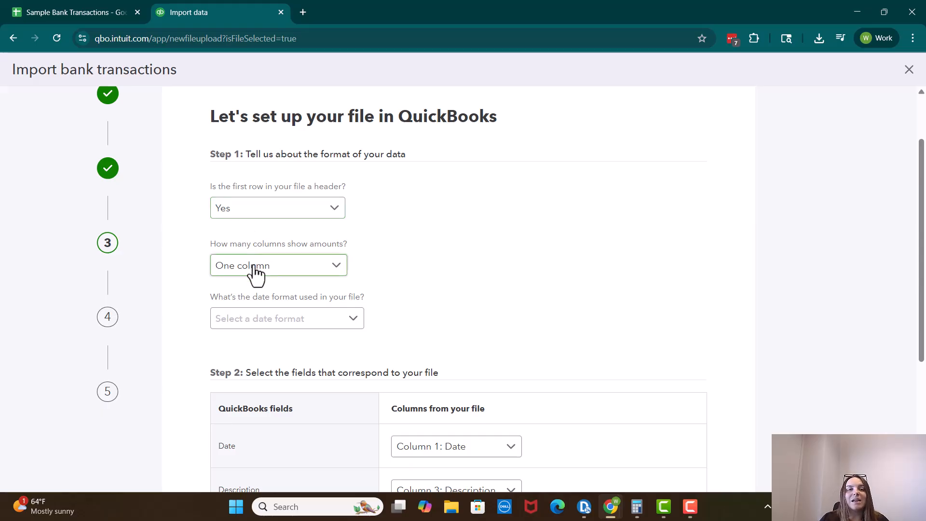
left_click(285, 268)
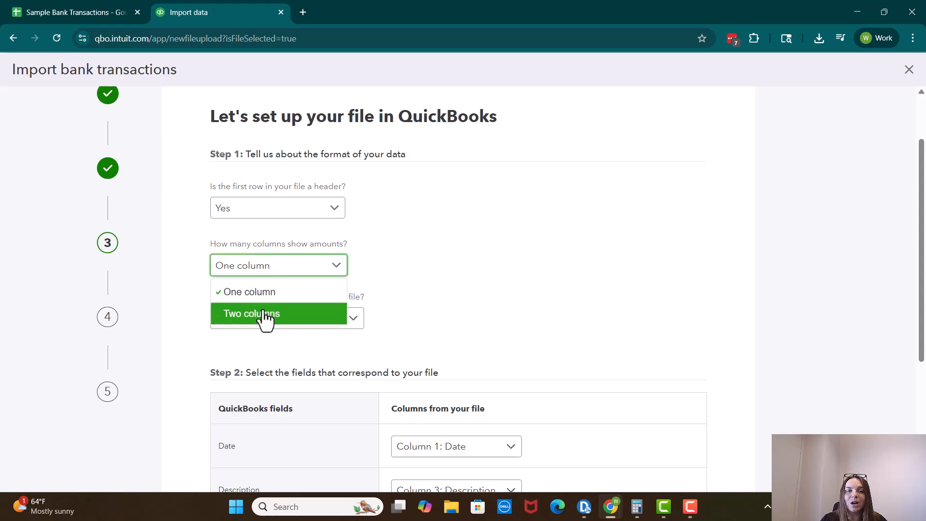
left_click(268, 293)
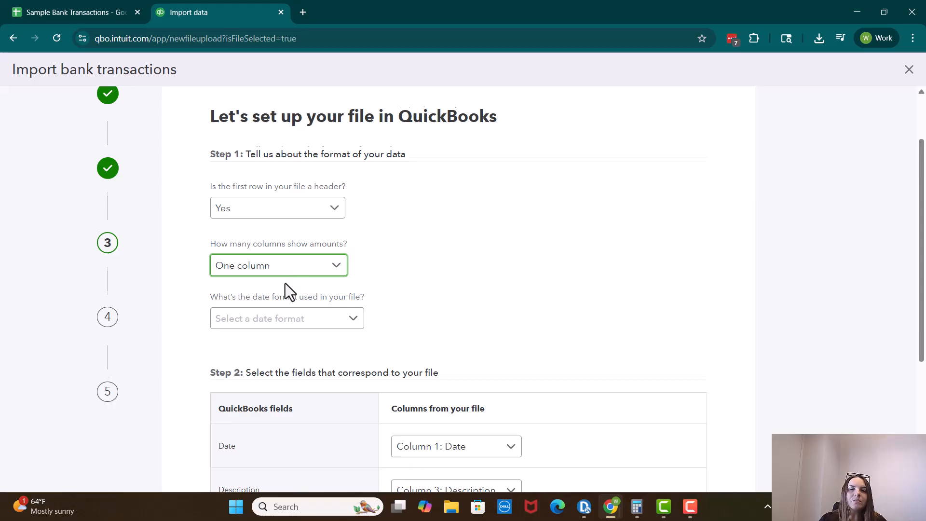
Check the dates in the Google Sheet, set the file's date format to MM/dd/yyyy in QuickBooks, and continue to transaction verification.
scroll(285, 283, "down", 2)
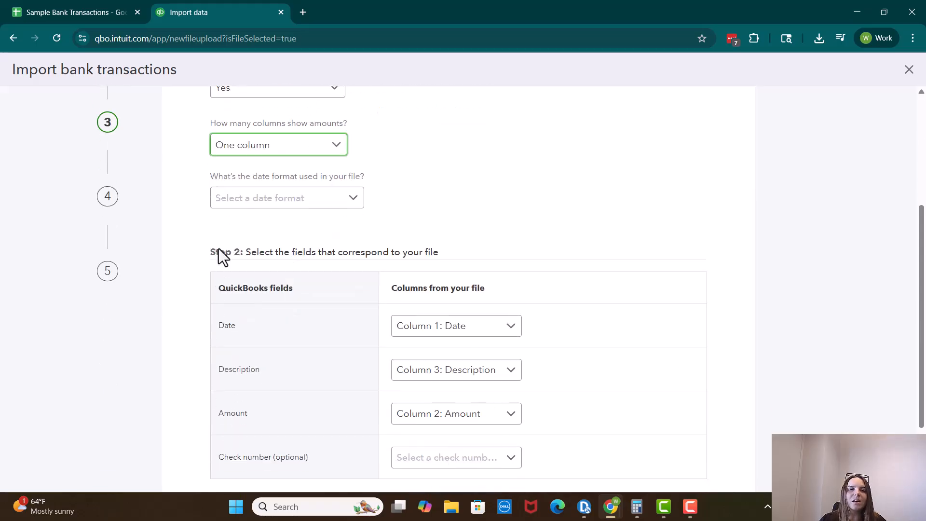
left_click(246, 206)
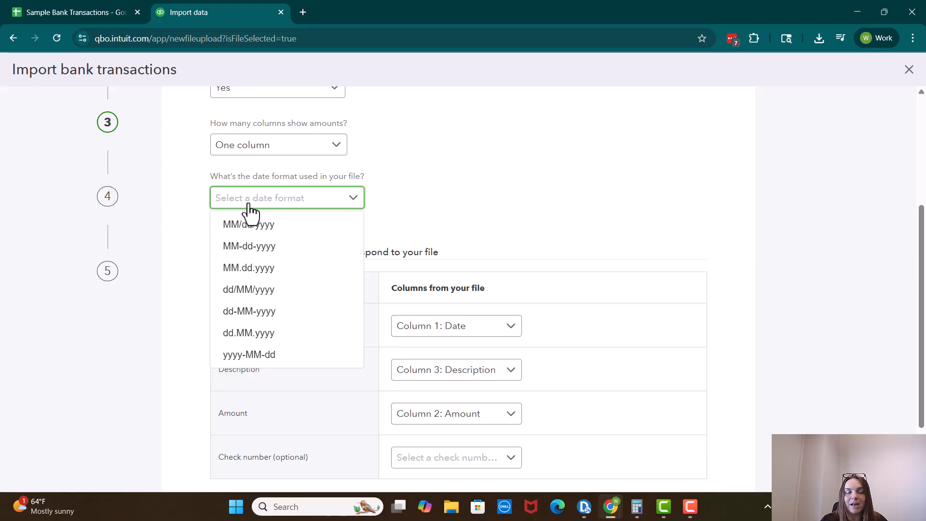
left_click(63, 1)
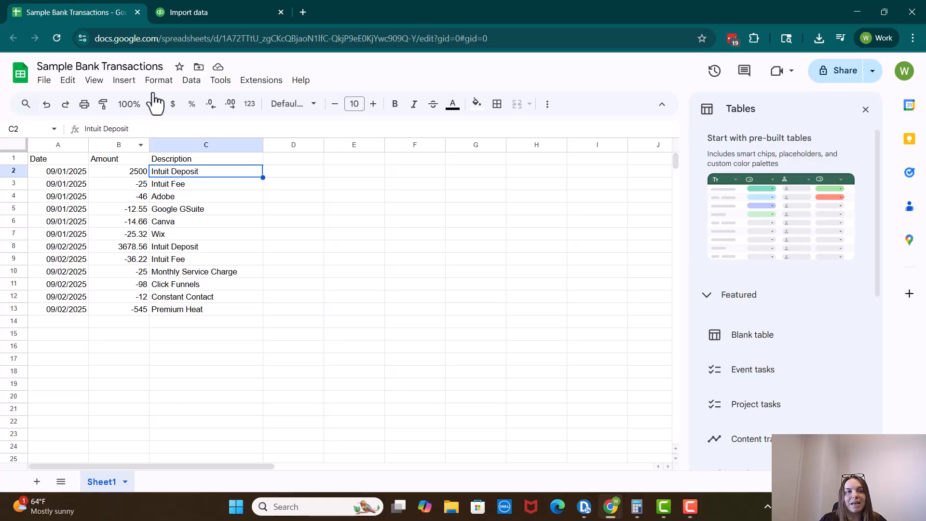
left_click(178, 14)
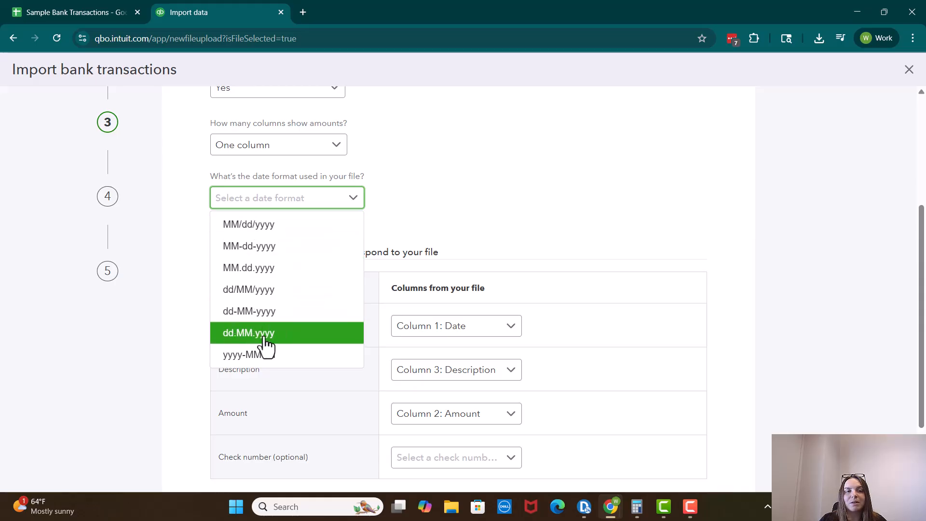
left_click(274, 222)
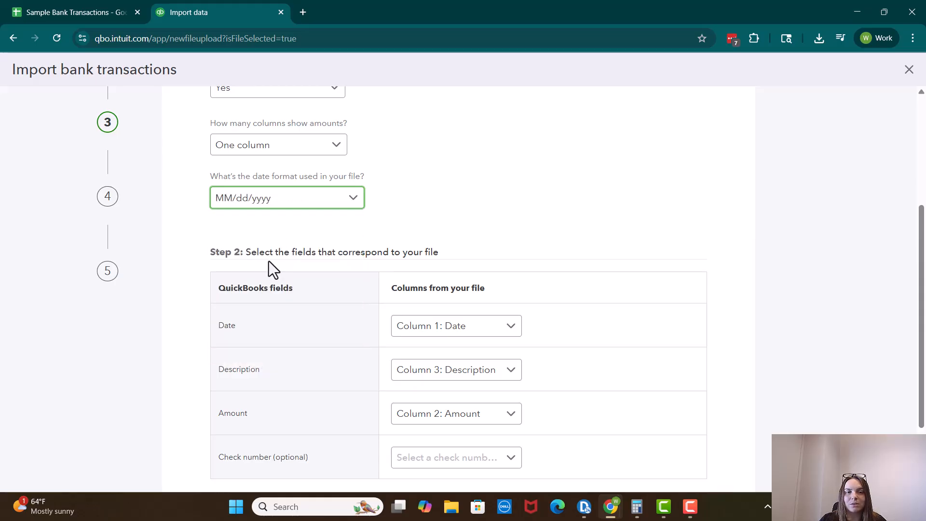
scroll(477, 181, "down", 2)
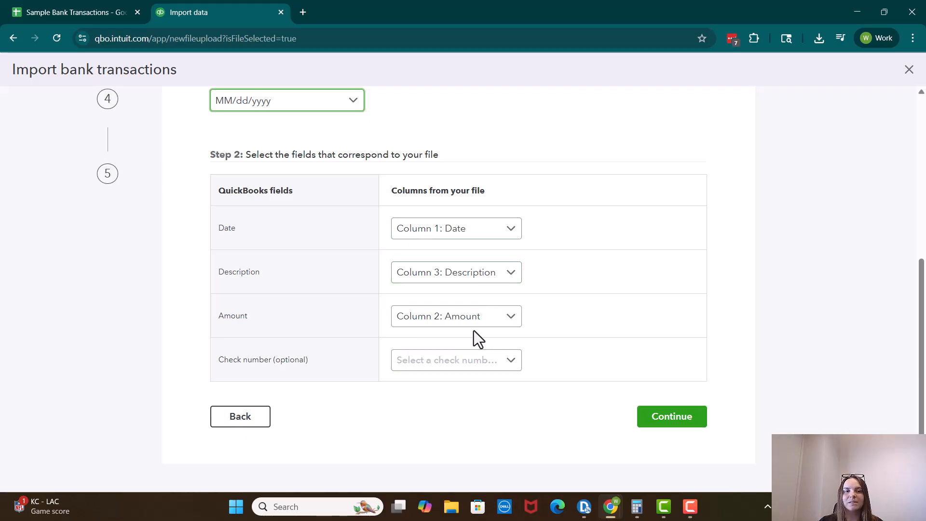
left_click(662, 418)
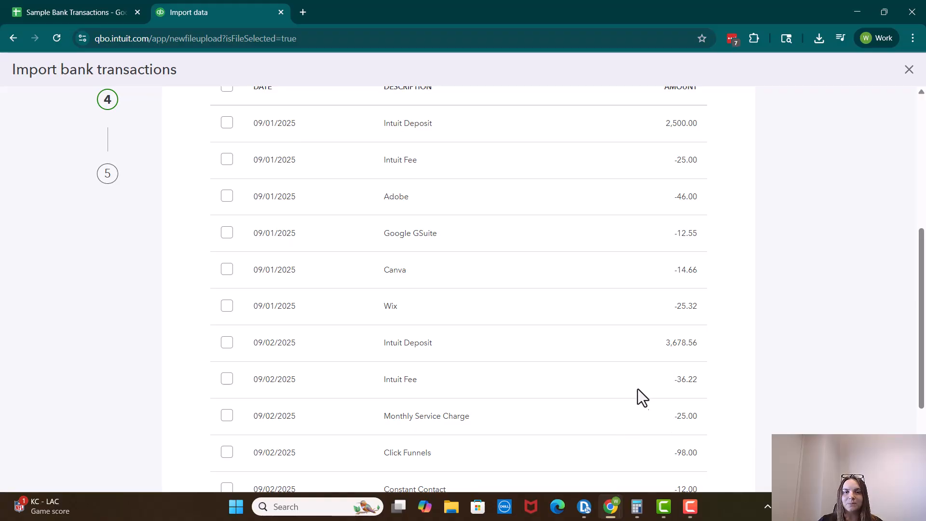
Select all listed transactions for import.
scroll(637, 386, "up", 5)
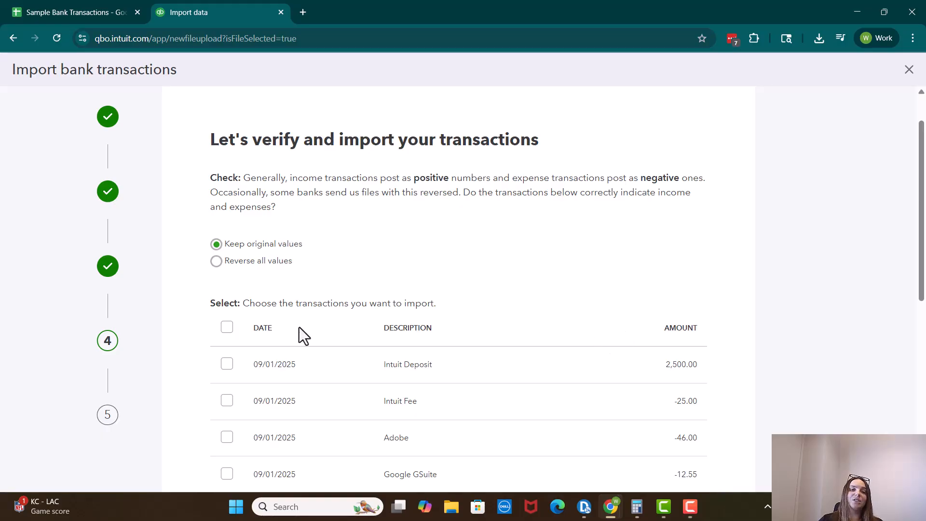
left_click(227, 328)
scroll(376, 339, "down", 4)
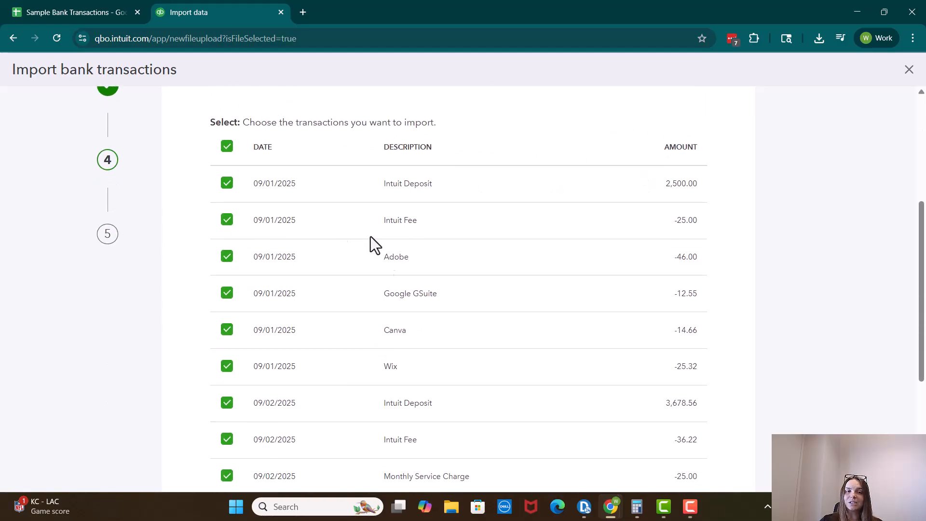
scroll(289, 319, "down", 4)
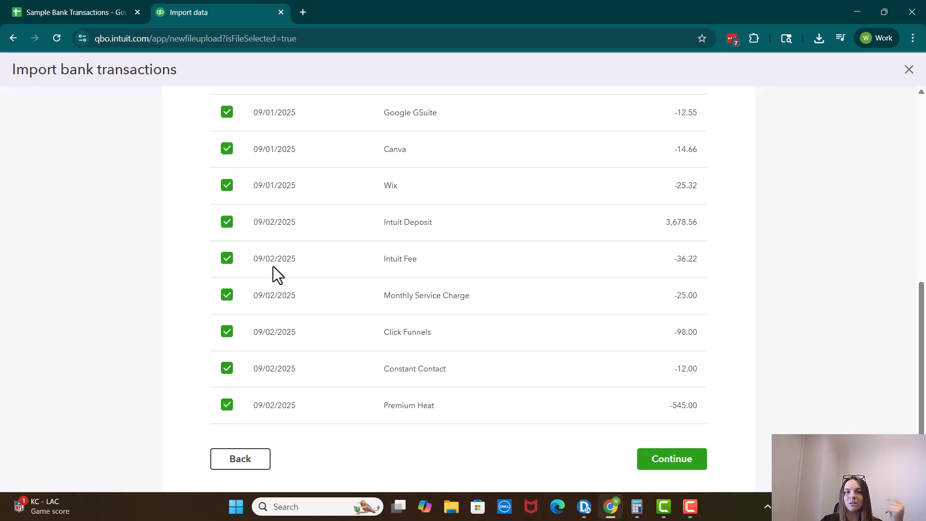
Try excluding the 09/02/2025 Intuit Deposit from the import and reversing all transaction values.
left_click(227, 224)
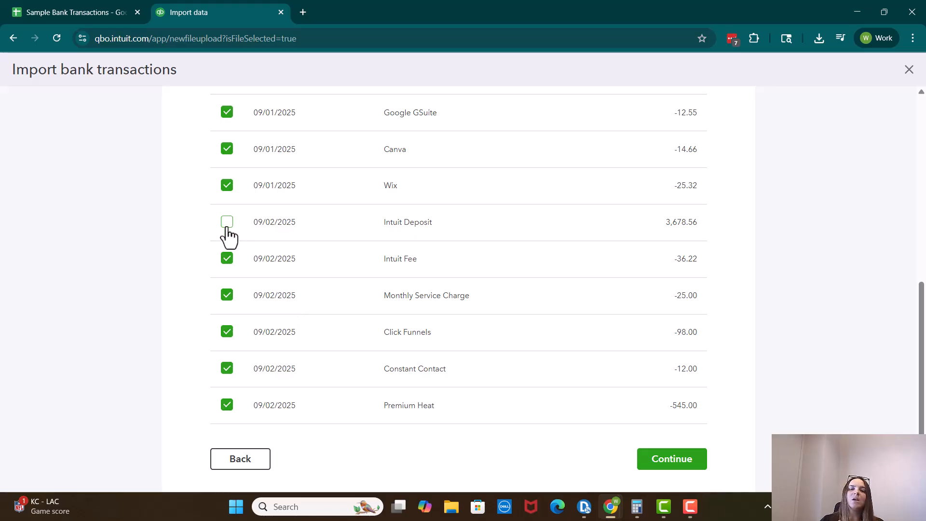
left_click(227, 222)
scroll(312, 261, "up", 8)
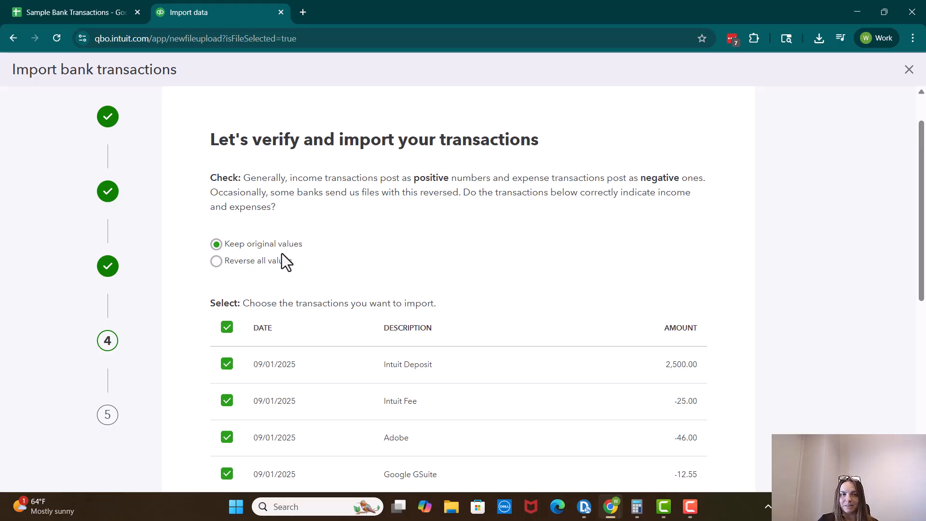
left_click(217, 262)
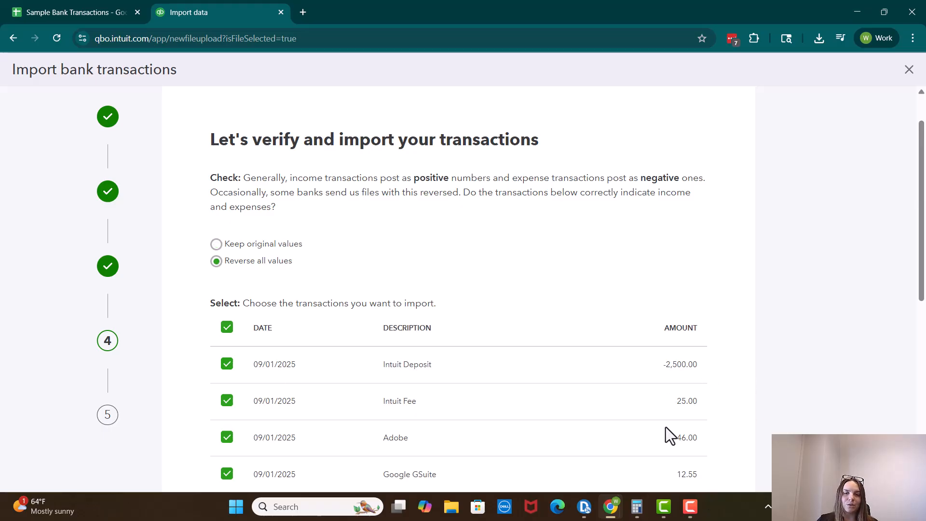
left_click(216, 244)
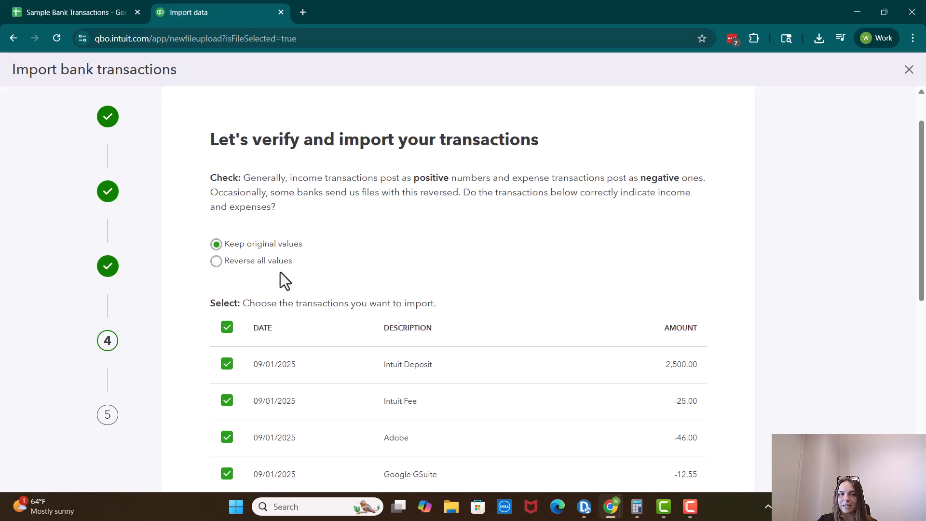
Continue with the selected transactions, confirm the import, and finish the import wizard.
scroll(553, 296, "down", 8)
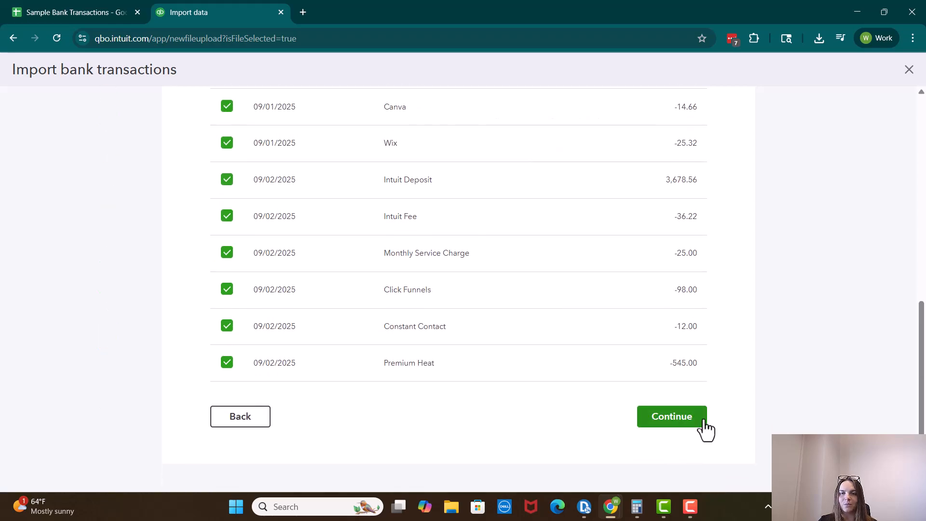
left_click(701, 422)
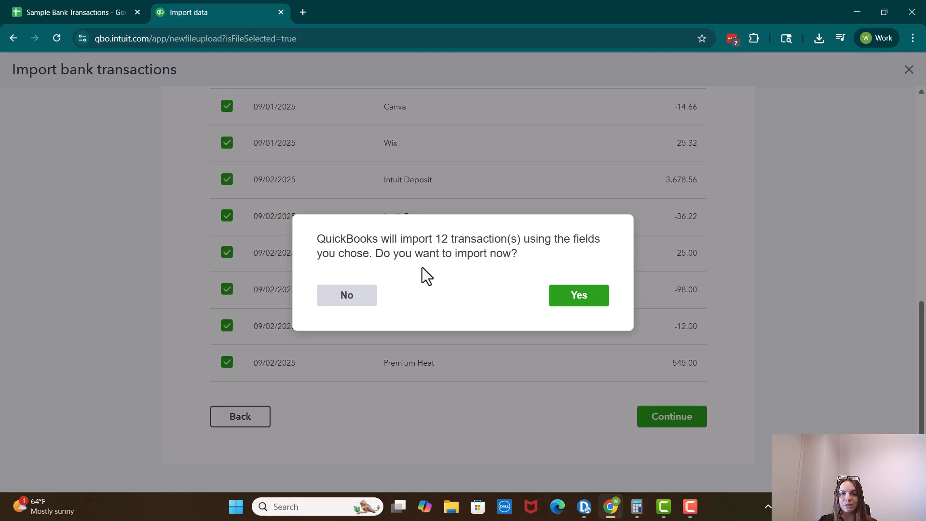
left_click(581, 297)
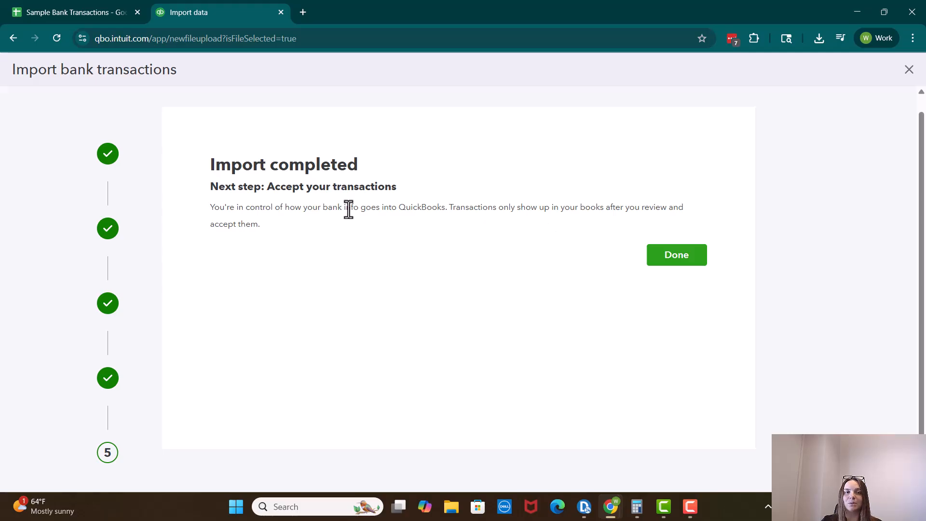
left_click(688, 265)
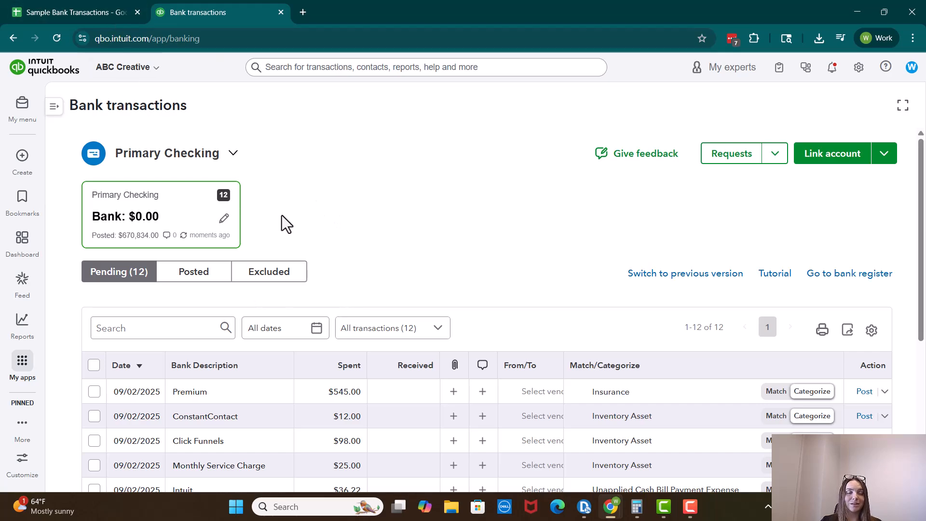
Switch to the Sample Bank Transactions sheet and insert an empty column between Amount and Description.
left_click(77, 13)
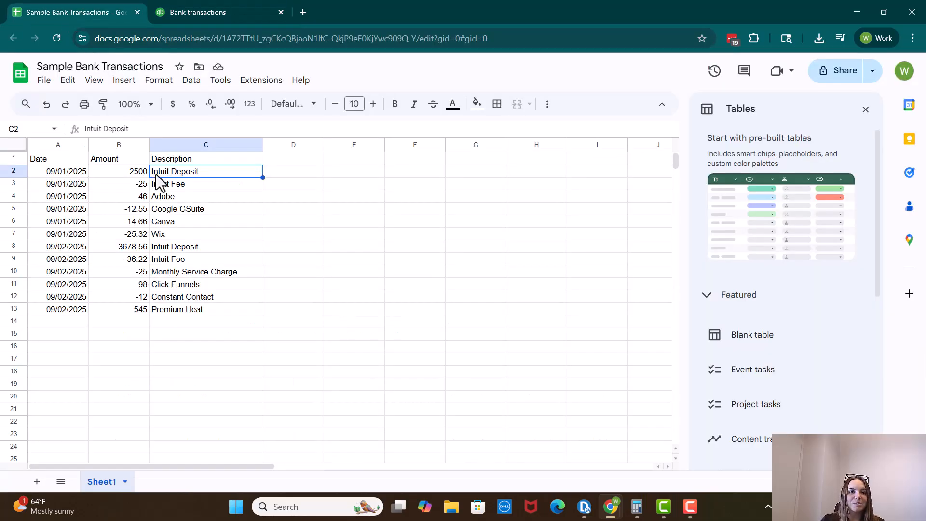
left_click(124, 144)
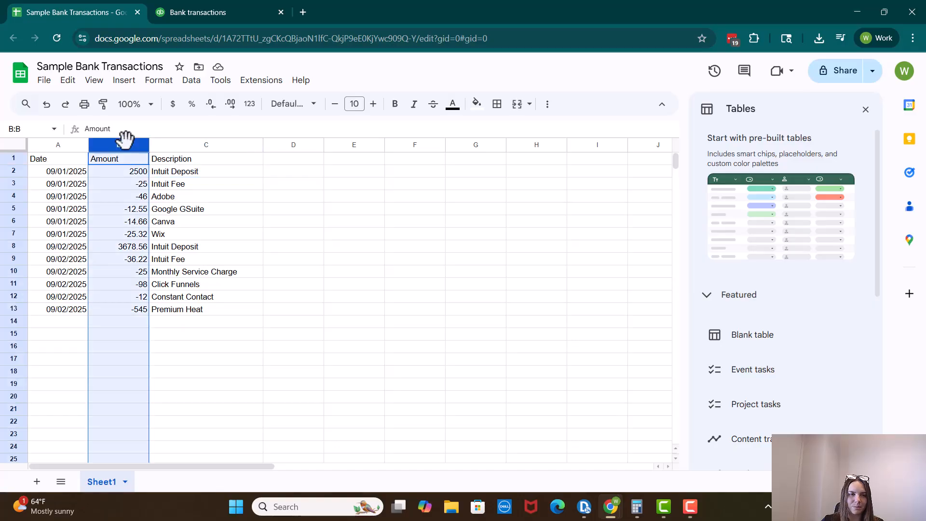
right_click(124, 145)
left_click(260, 222)
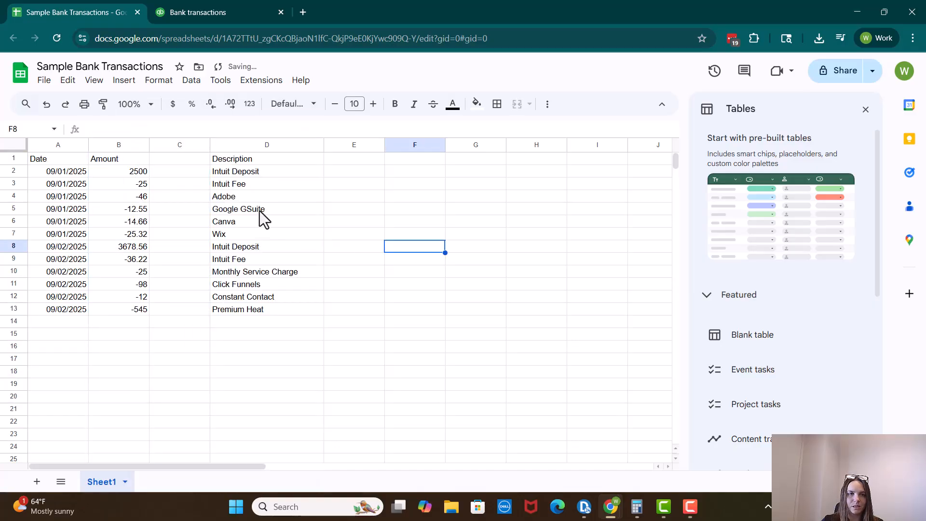
Move the 09/01/2025 Intuit Deposit amount by entering 2500 in C2 and clearing B2.
left_click(196, 173)
type("2500")
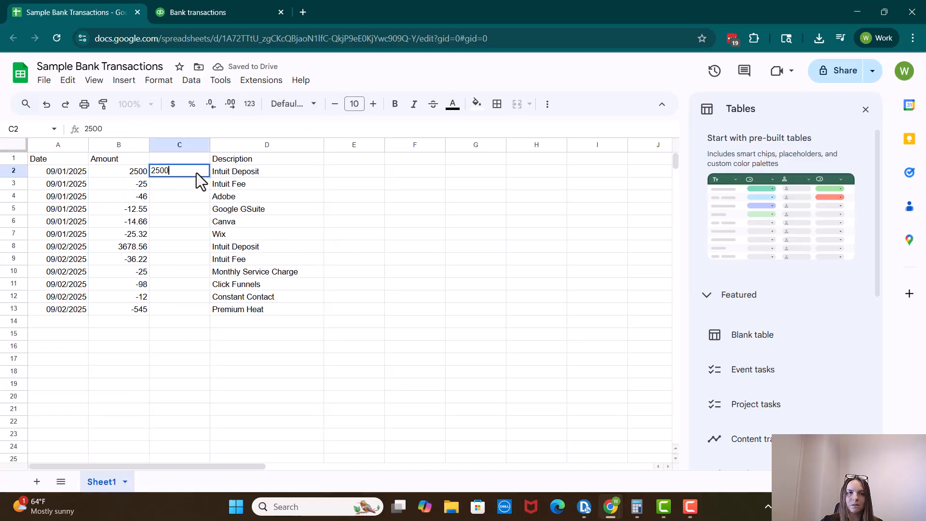
key("Left")
key("Delete")
Move the 09/02/2025 Intuit Deposit amount by entering 3678.56 in C8 and clearing B8.
key("Down")
key("Down")
key("Down")
key("Down")
key("Down")
key("Down")
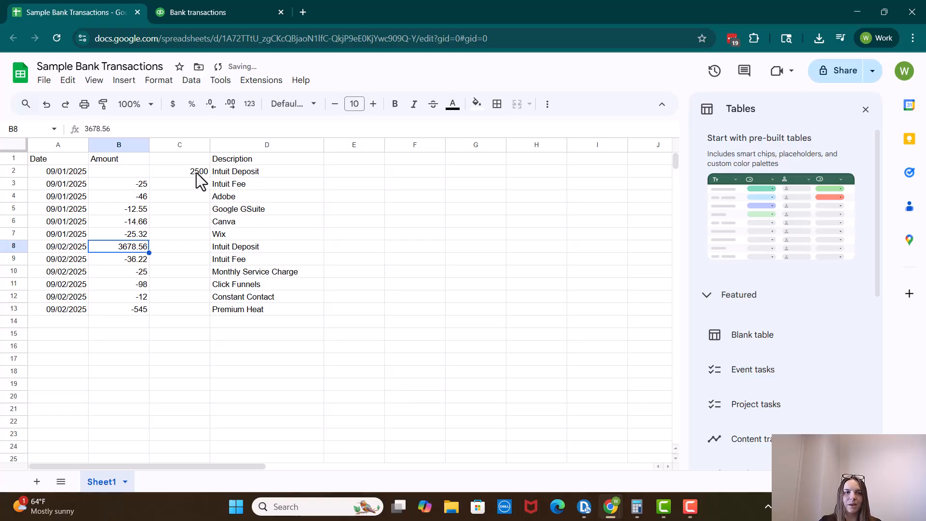
key("Right")
type("36")
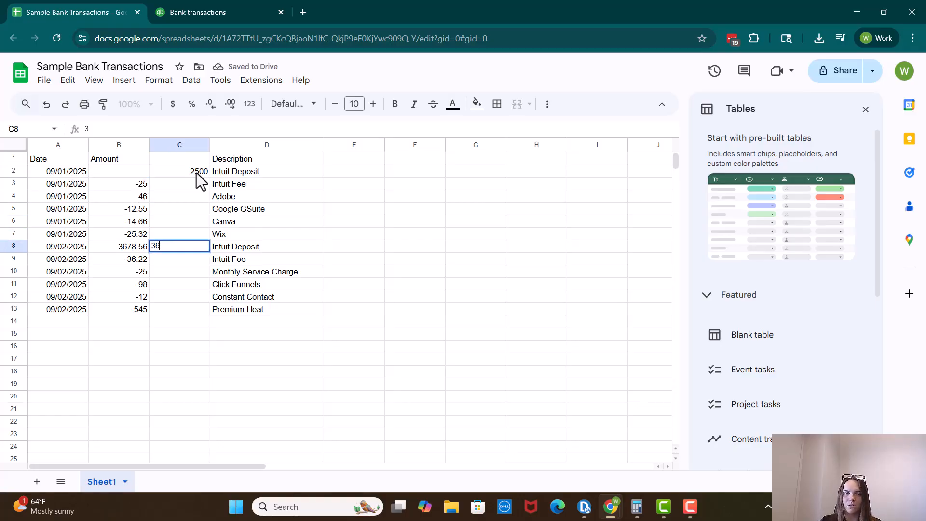
type("78.56")
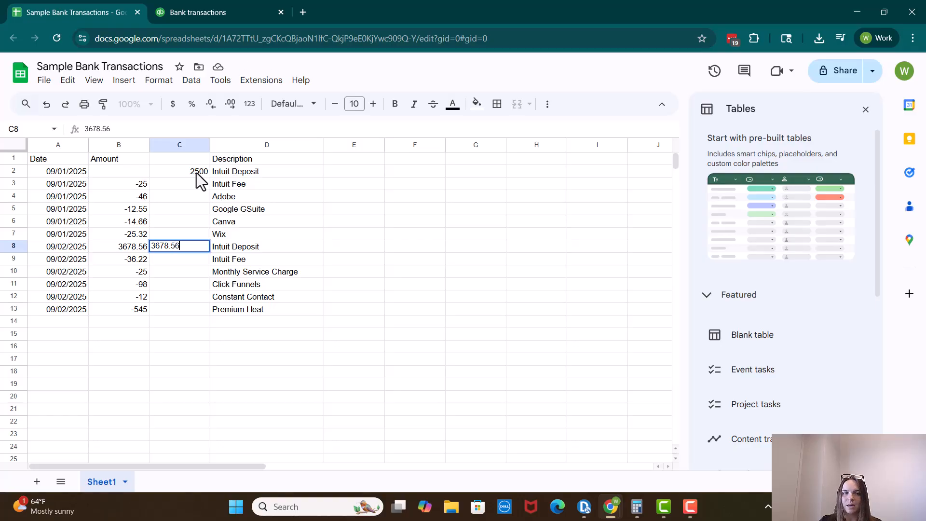
key("Left")
key("Delete")
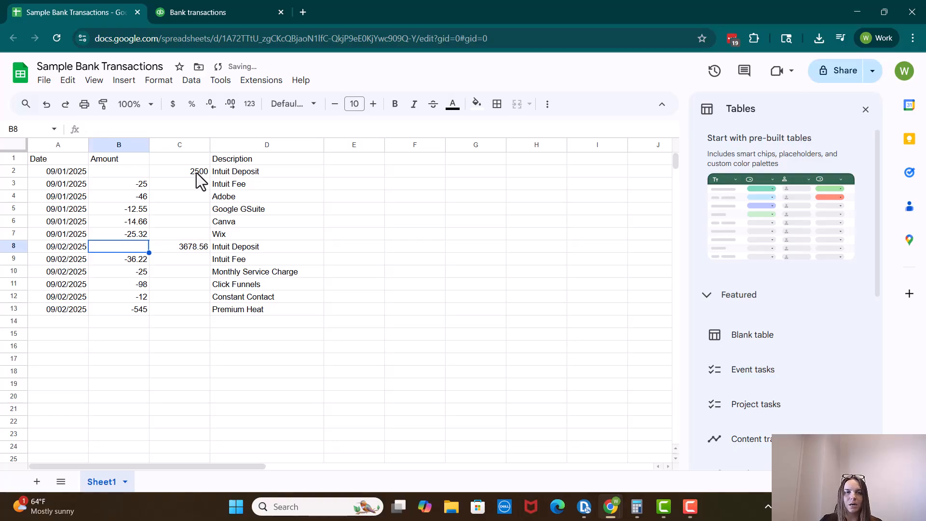
Add the header Misc in cell E1, beside the Description column.
left_click(350, 162)
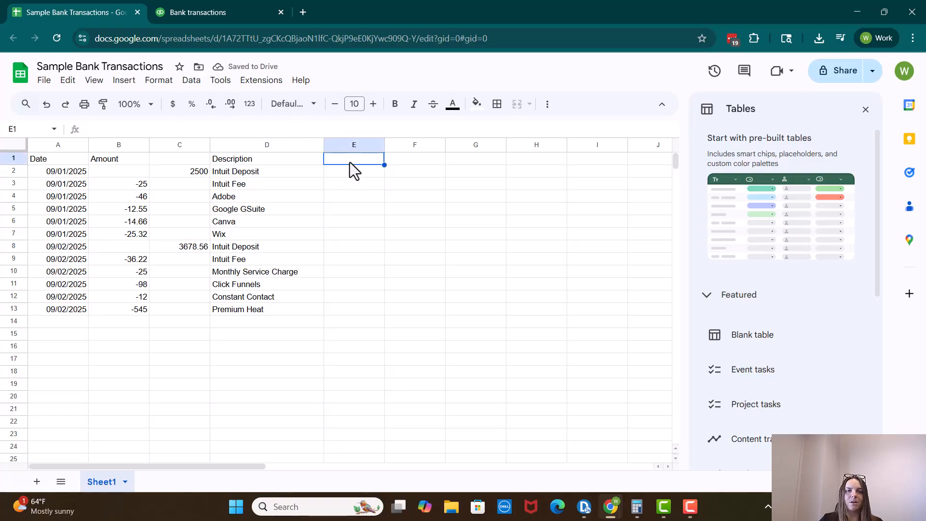
type("Misc")
key("Return")
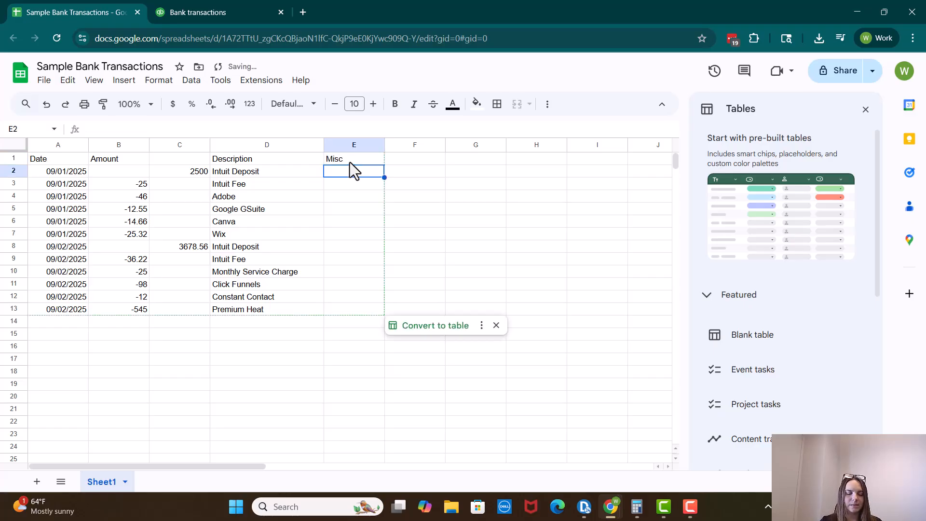
Enter "Deposit from customer" in E2 and "Fee for deposit" in E3, and widen column E to fit the text.
type("De")
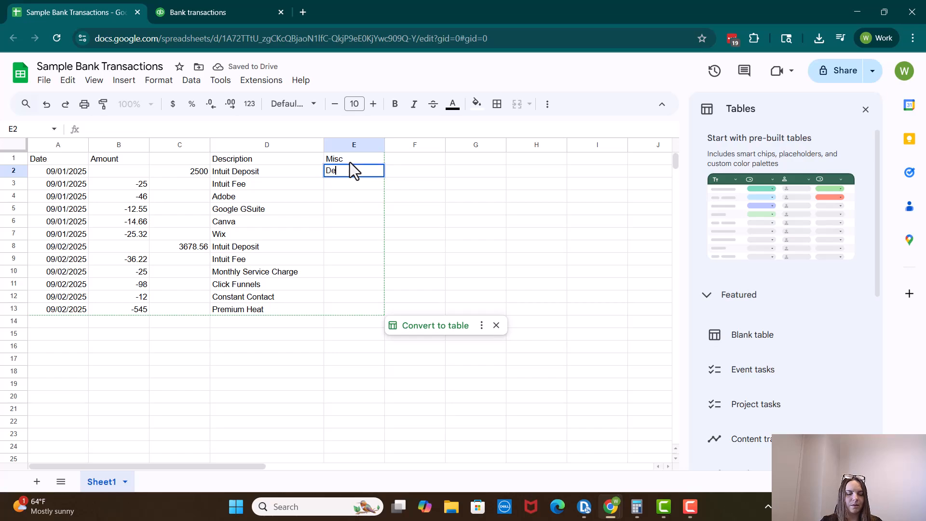
type("posit from customer")
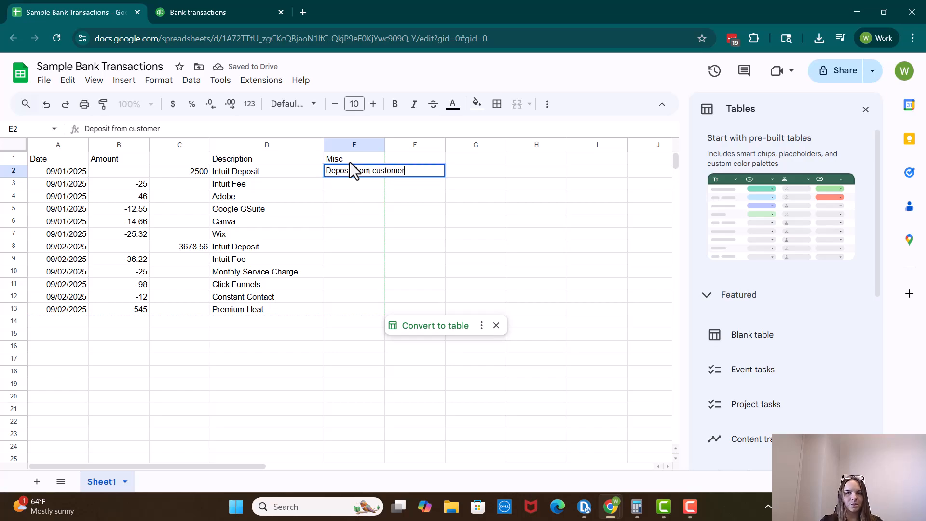
key("Return")
type("Fee for deposit")
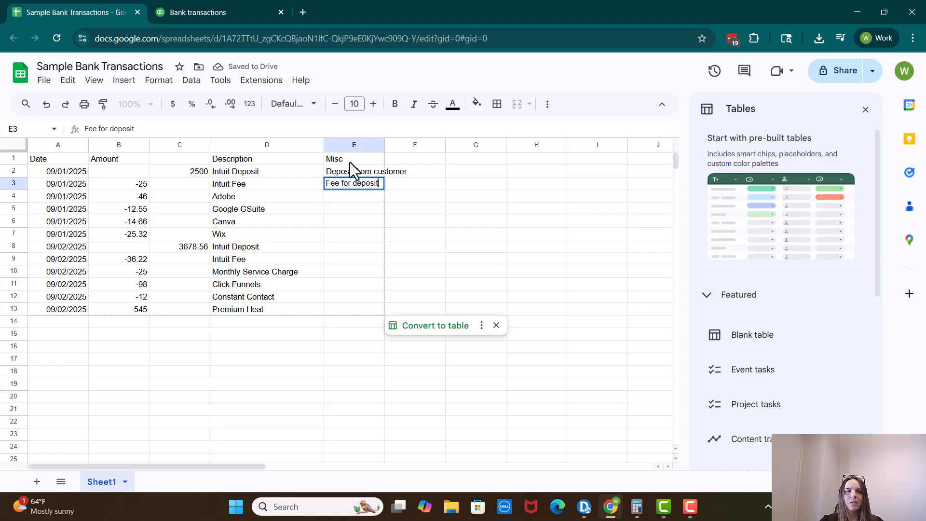
key("Return")
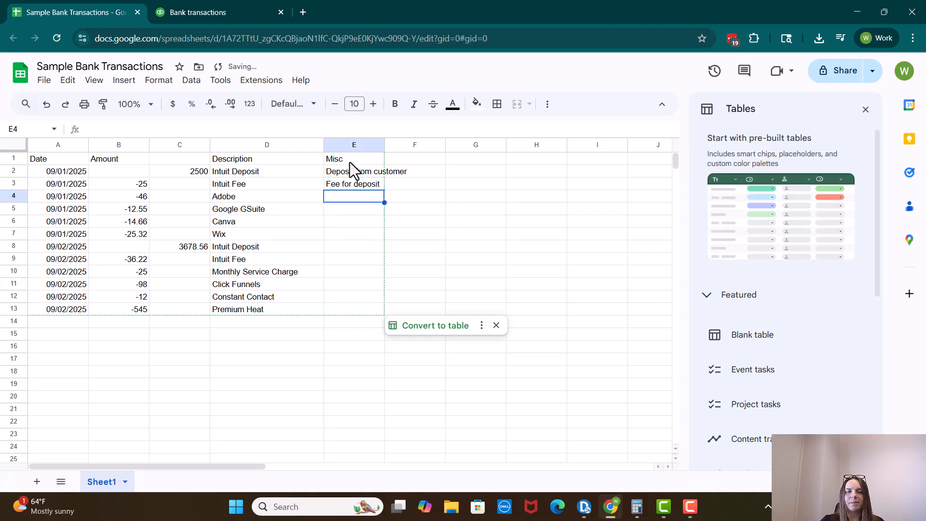
left_click_drag(384, 145, 431, 145)
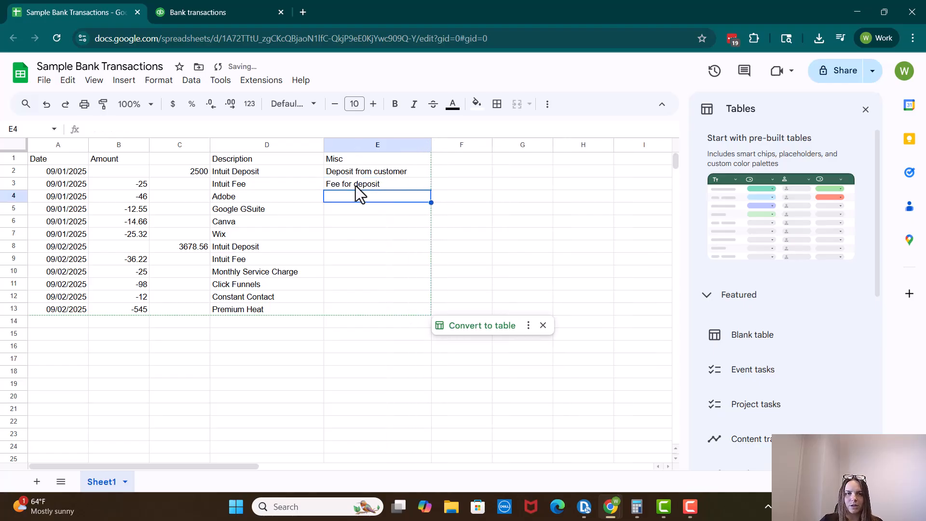
Enter "Subscriptions" in the Misc column for the Adobe, Google GSuite, Canva and Wix rows, E4 to E7.
type("Subscriptions")
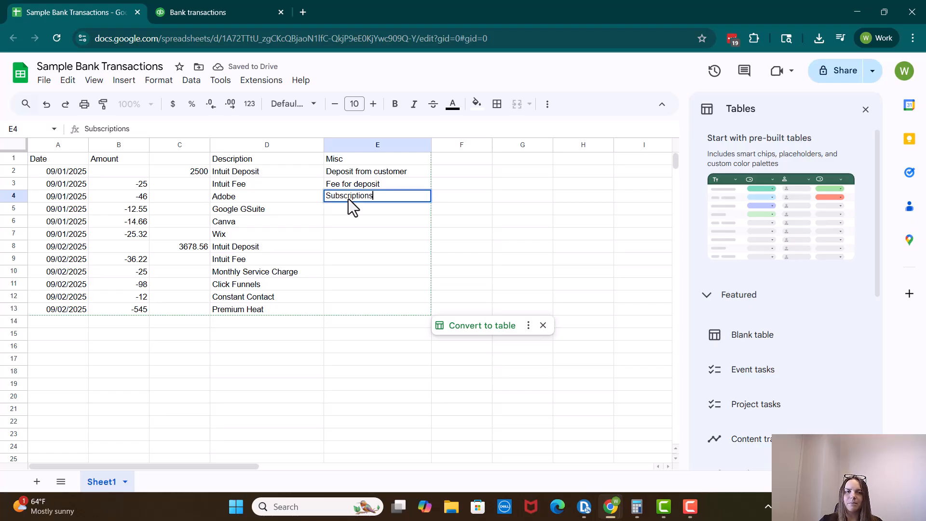
key("Return")
type("Sub")
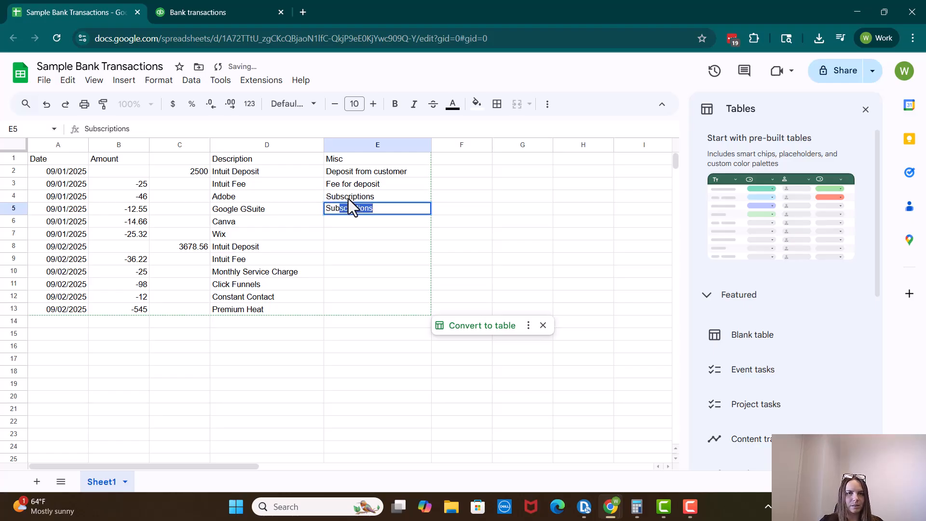
key("Return")
type("Subscriptions")
key("Return")
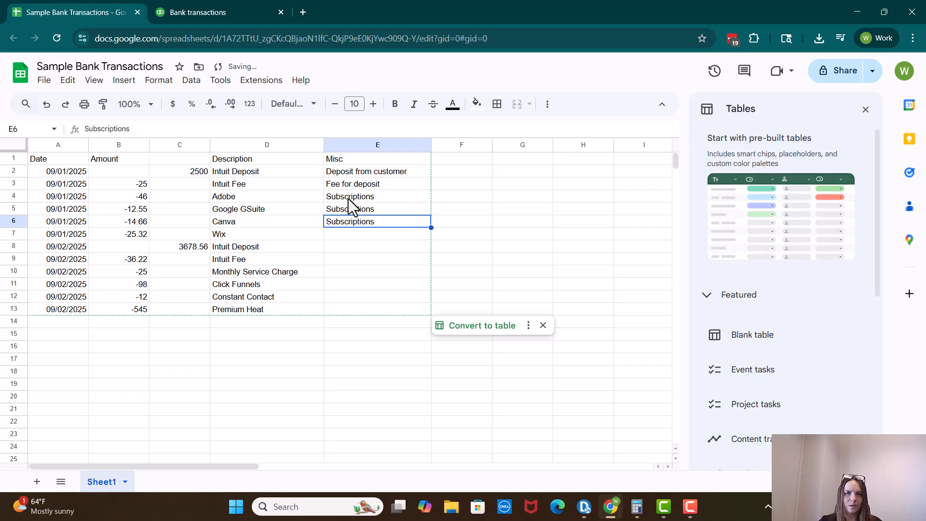
key("Down")
type("Subscriptions")
key("Down")
Fill the Misc column with "deposit from customer" in E8, "Fee for deposit" in E9 and "bank fee" in E10.
type("deposit from customer")
key("Return")
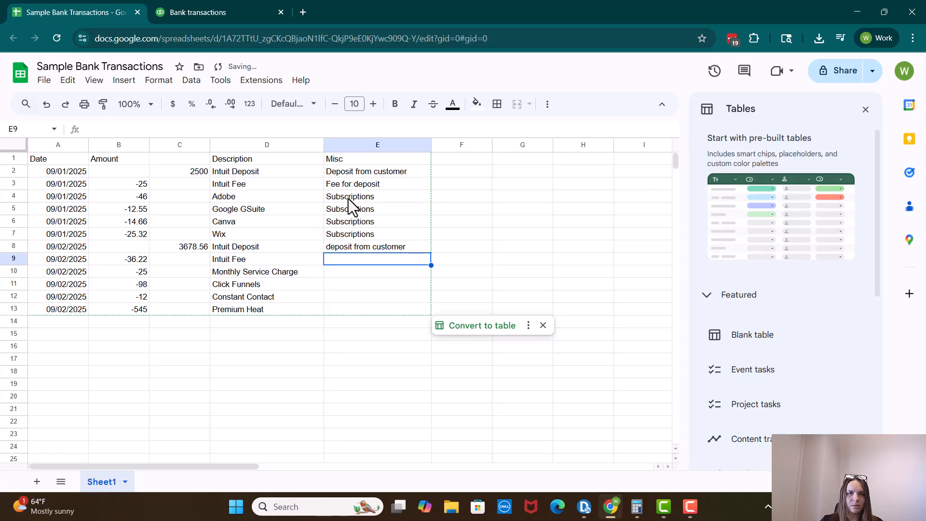
type("fee")
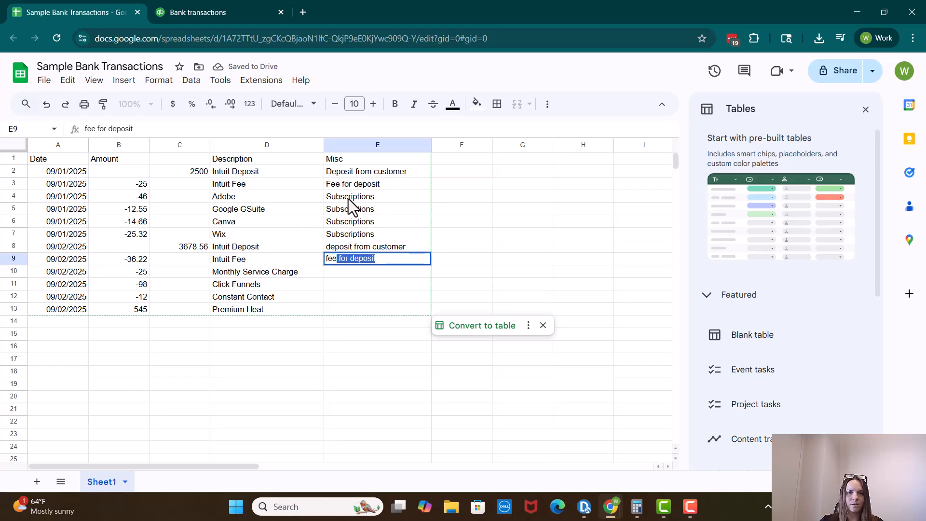
key("Return")
type("bank fee")
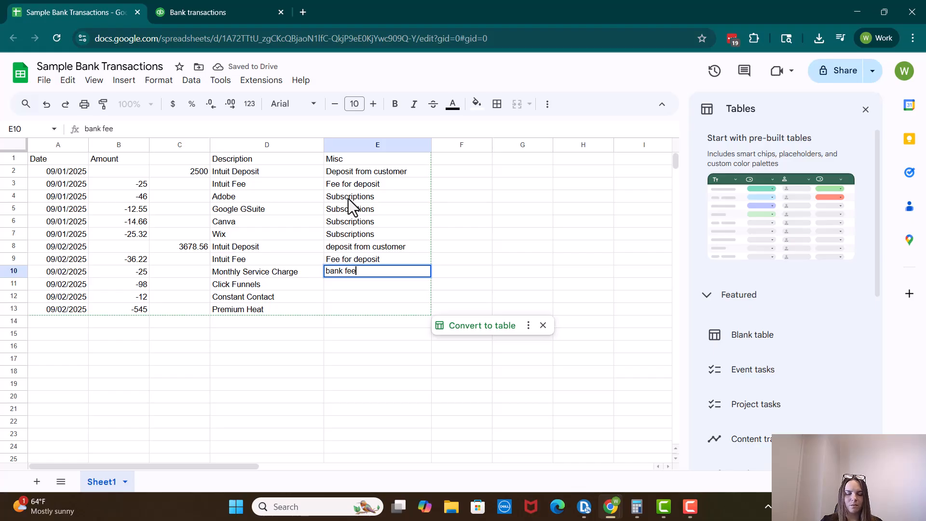
key("Return")
Enter "Subscriptions" in E11 and E12 and "Repairs" in E13 for the last three transactions.
type("Subscriptions")
key("Down")
type("Subscriptions")
key("Down")
type("Subscriptions")
key("ctrl+z")
type("Repairs")
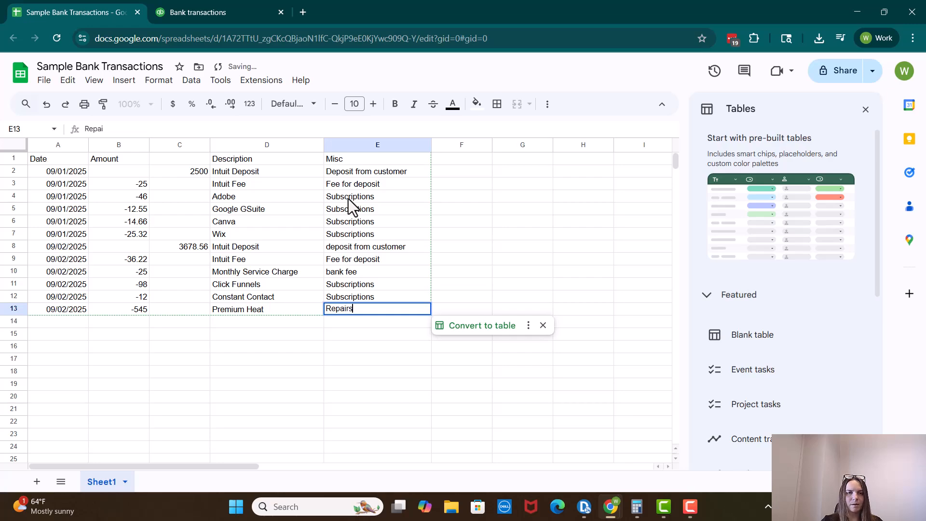
left_click(191, 458)
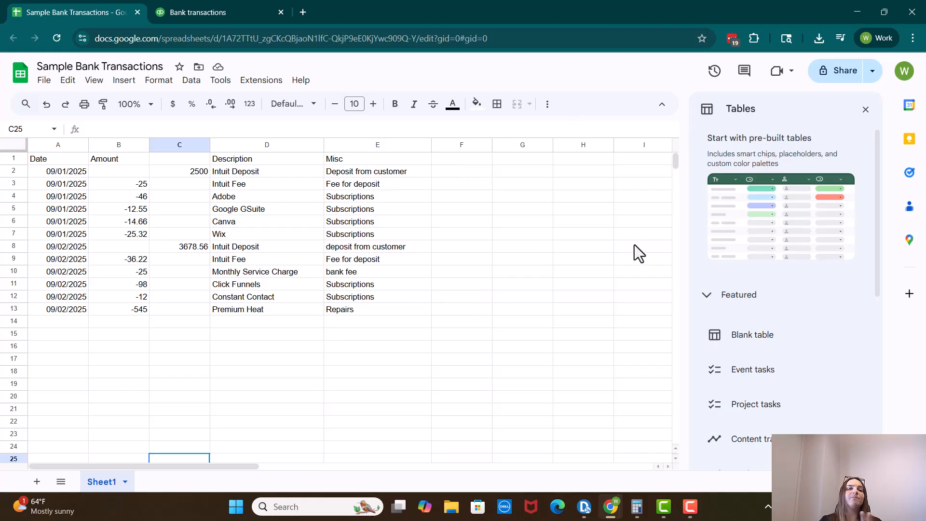
Label the two amount columns with the headers Incoming in C1 and Outgoing in B1.
left_click(208, 161)
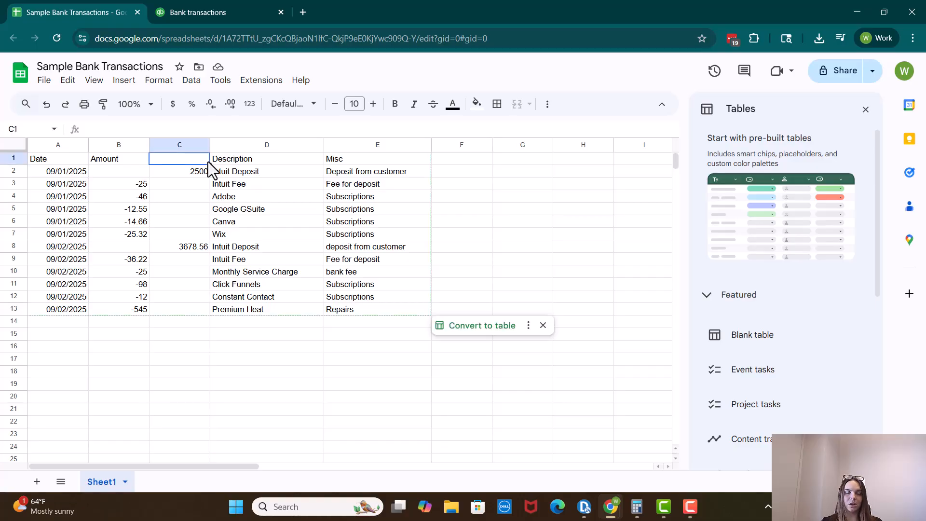
type("Incoming")
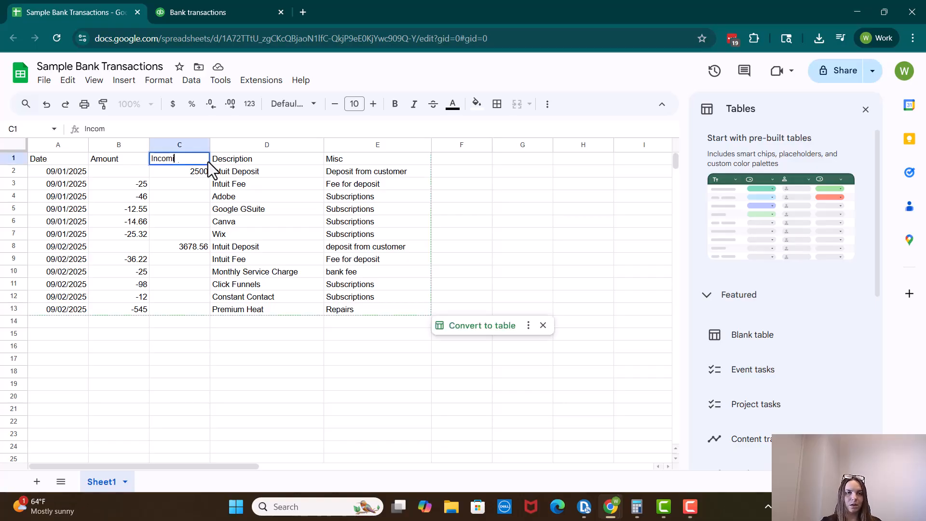
key("Left")
type("Outgoing")
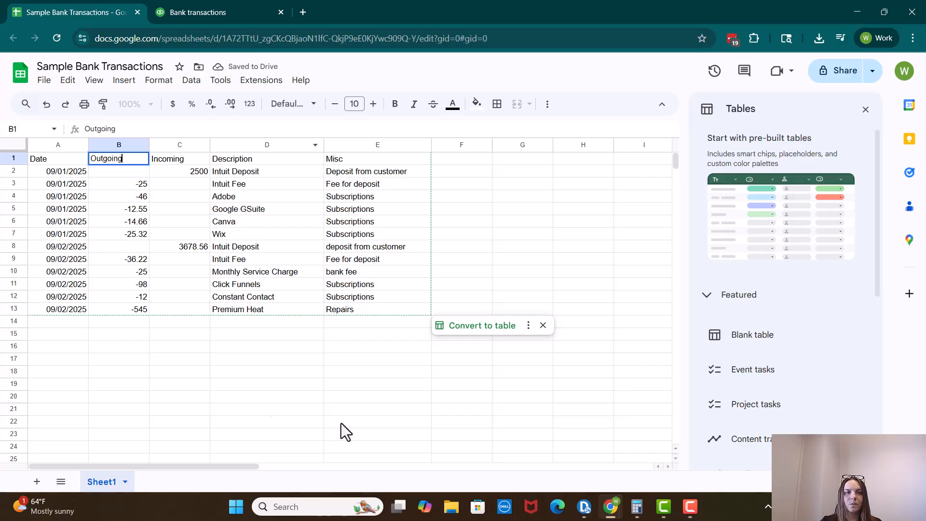
left_click(270, 396)
Download the sheet as a comma-separated values (.csv) file.
left_click(44, 86)
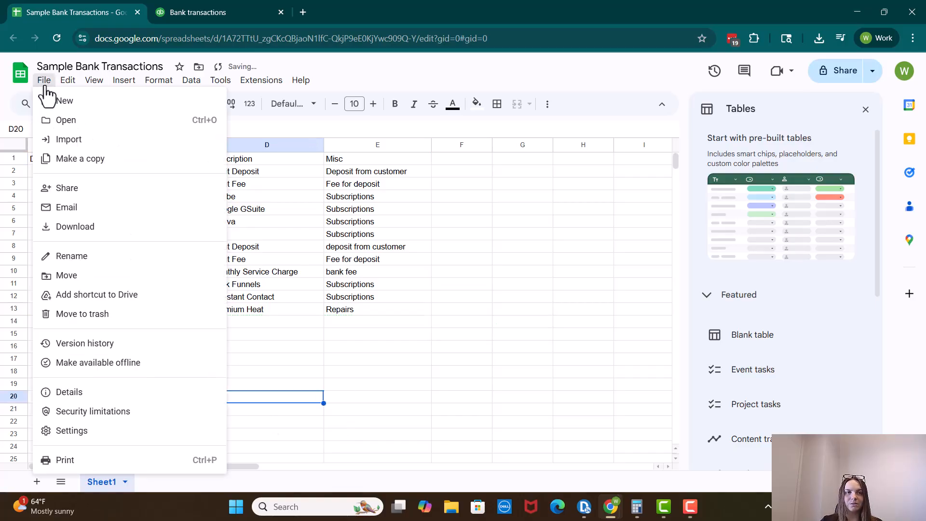
mouse_move(79, 227)
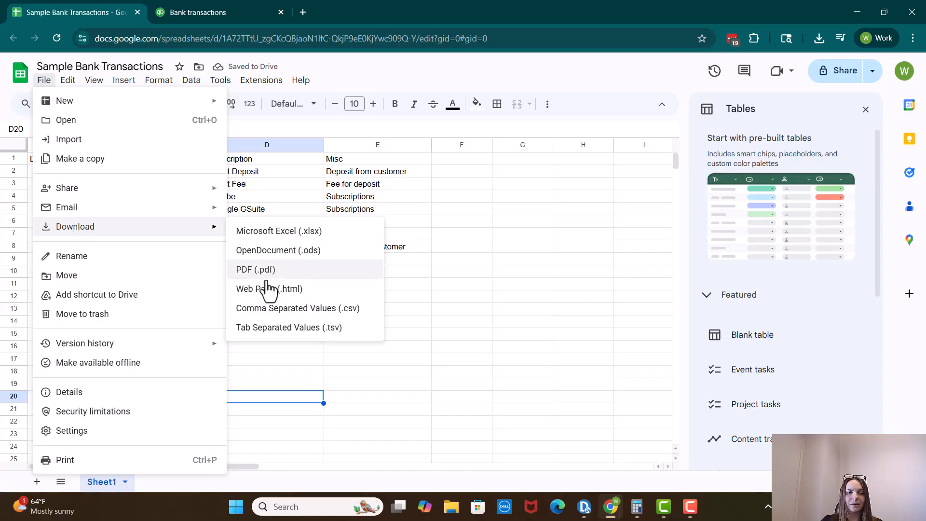
left_click(268, 310)
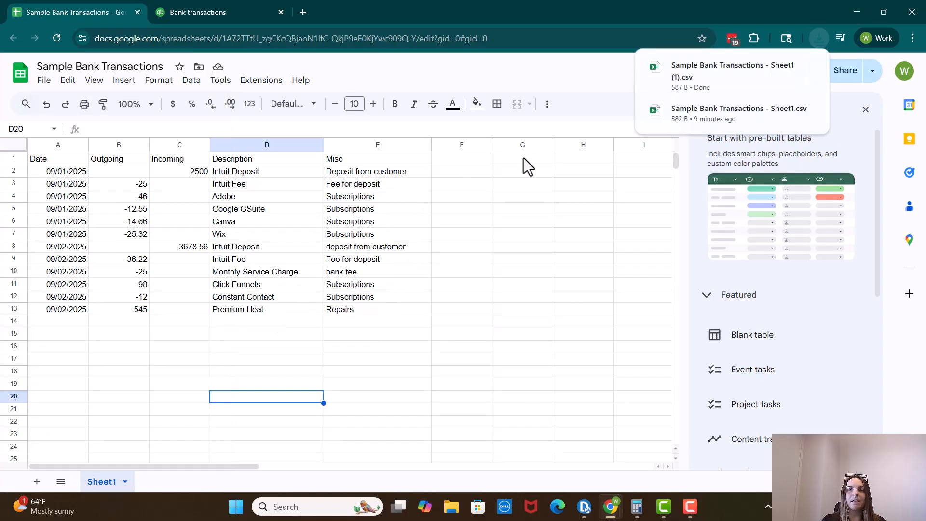
Switch to QuickBooks Online and start a data import with Bank Data as the record type.
left_click(219, 12)
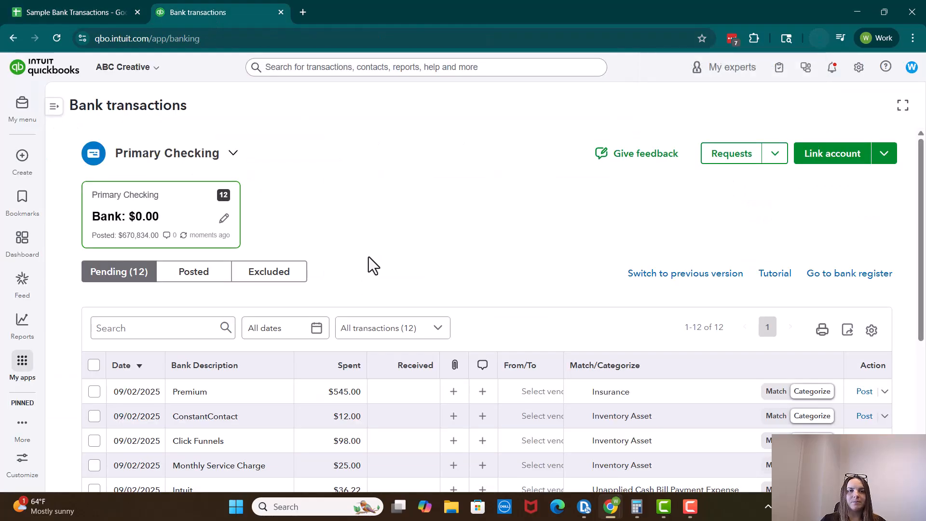
left_click(858, 68)
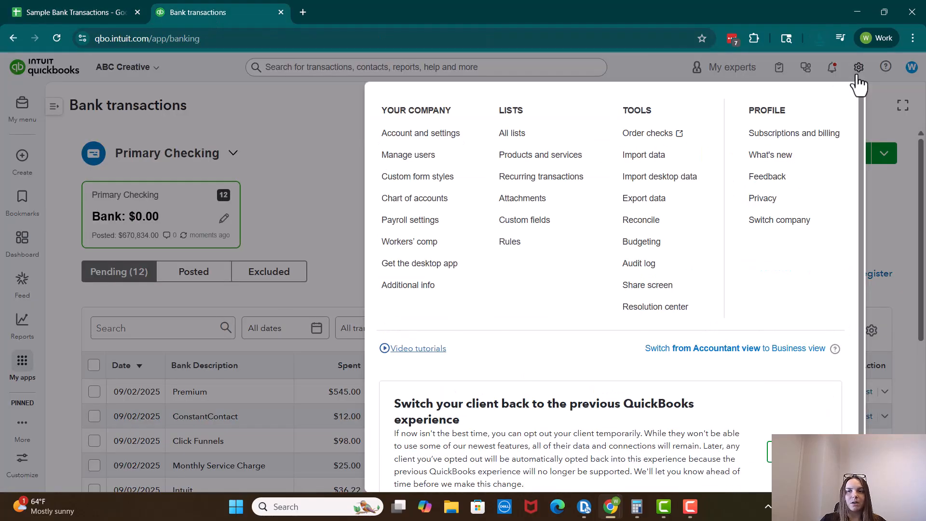
left_click(694, 165)
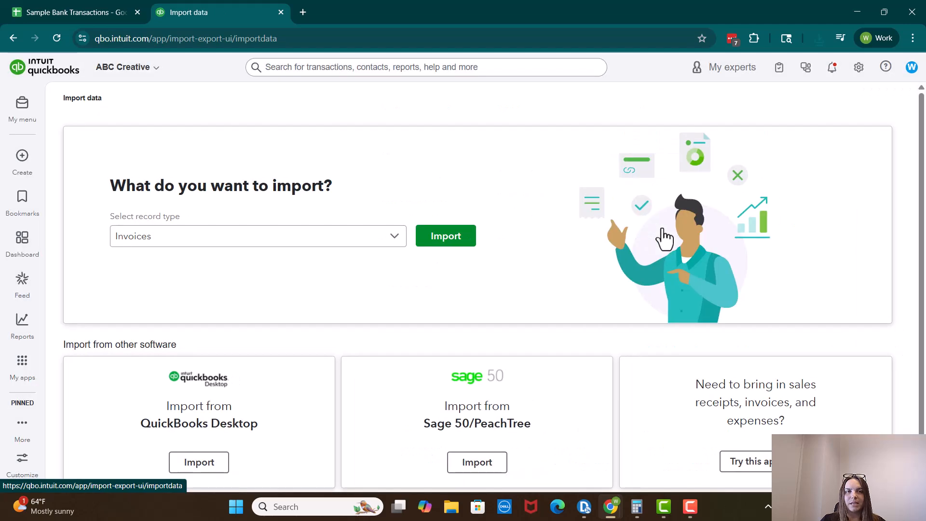
left_click(375, 241)
left_click(220, 264)
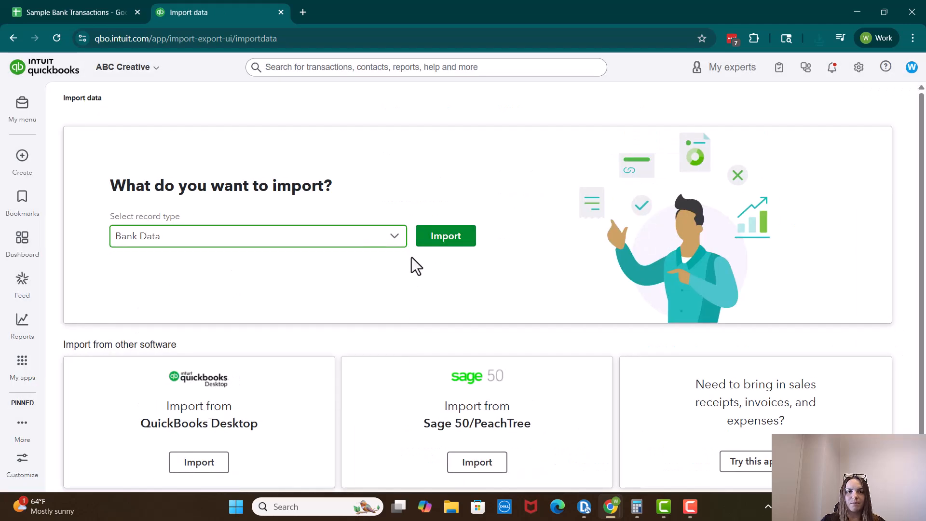
left_click(471, 247)
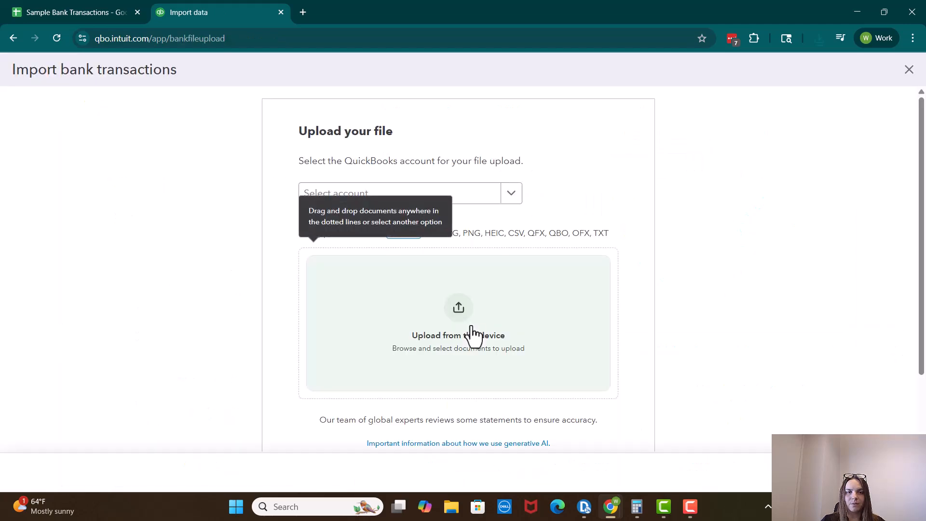
Upload Sample Bank Transactions - Sheet1 (1).csv as the bank file and continue to the account selection.
left_click(337, 194)
left_click(341, 269)
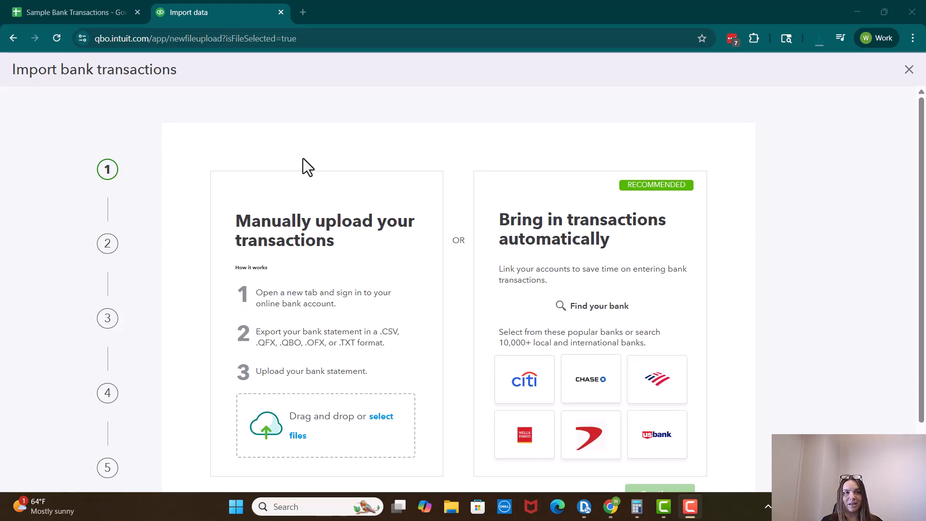
scroll(355, 167, "down", 2)
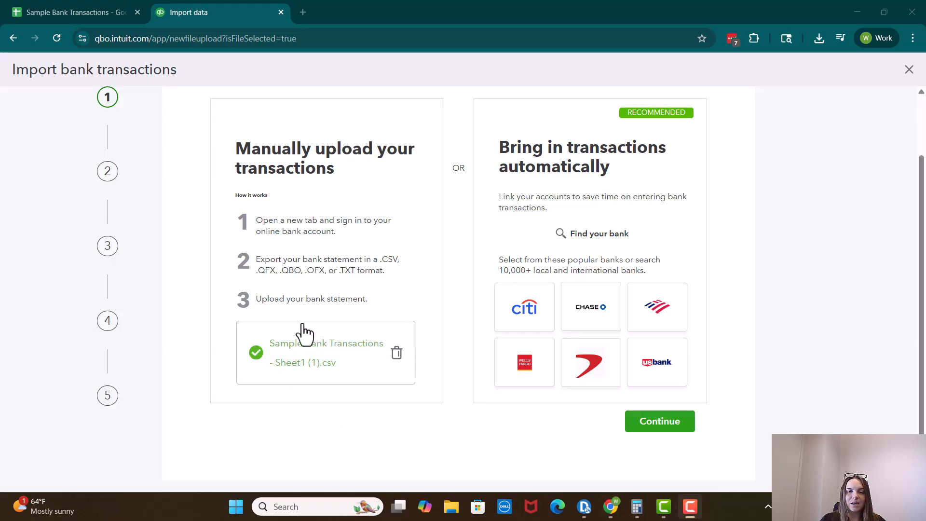
left_click(639, 427)
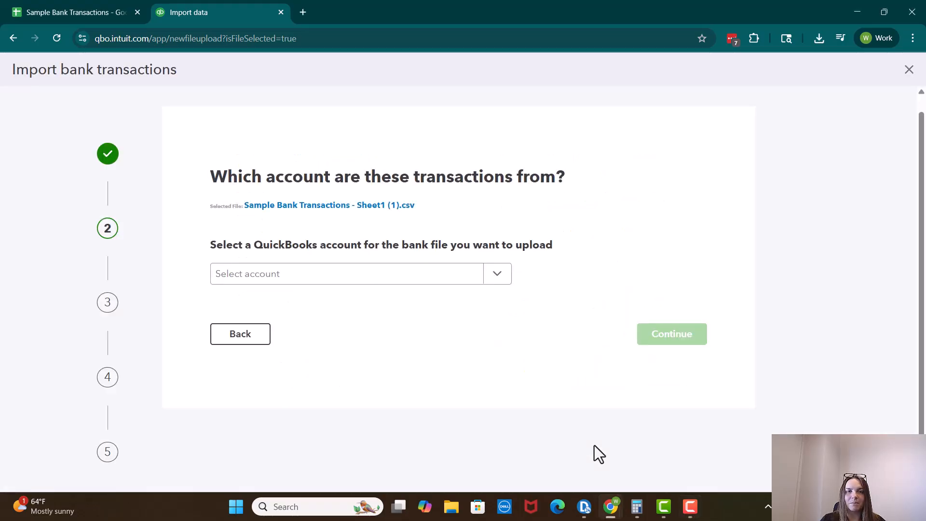
Choose Primary Checking as the account for the uploaded file and continue to the file setup.
left_click(364, 277)
left_click(275, 354)
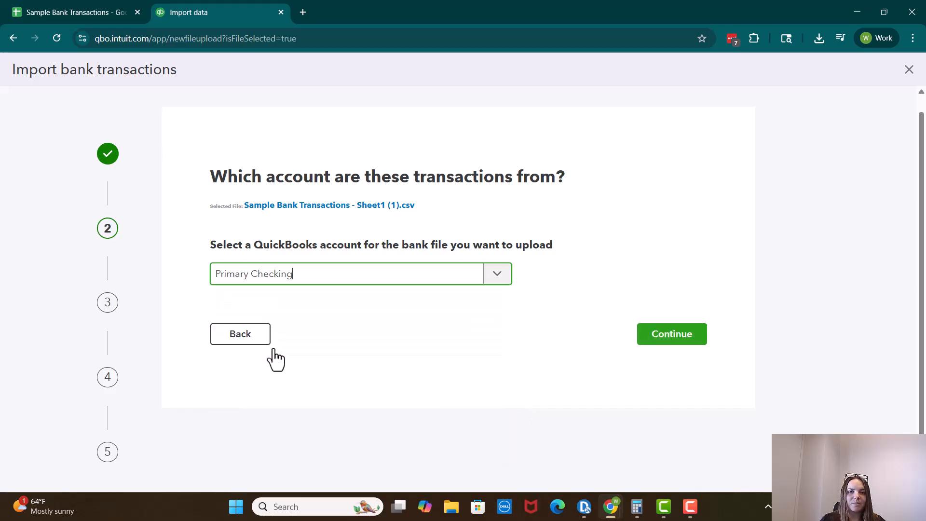
left_click(694, 338)
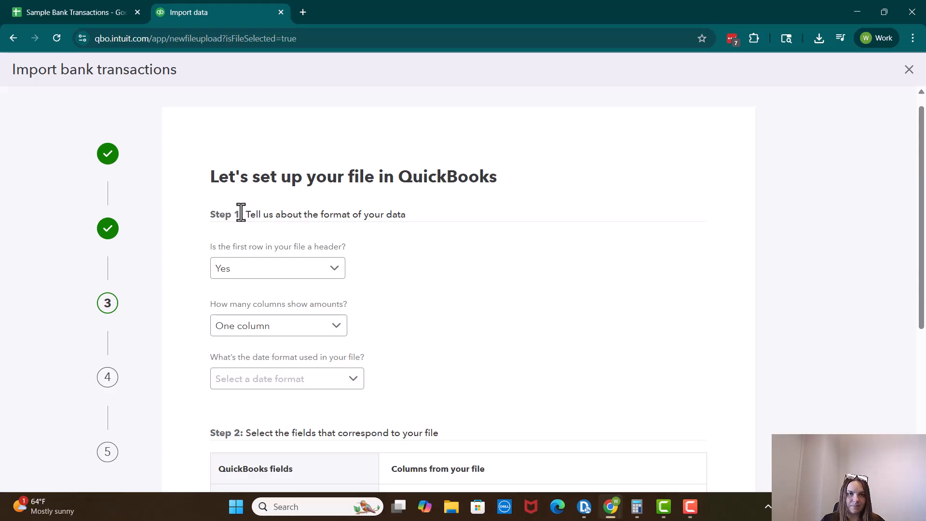
Check the amount column layout in the Google Sheet, and set the number of amount columns in the QuickBooks import to Two columns.
scroll(306, 238, "down", 1)
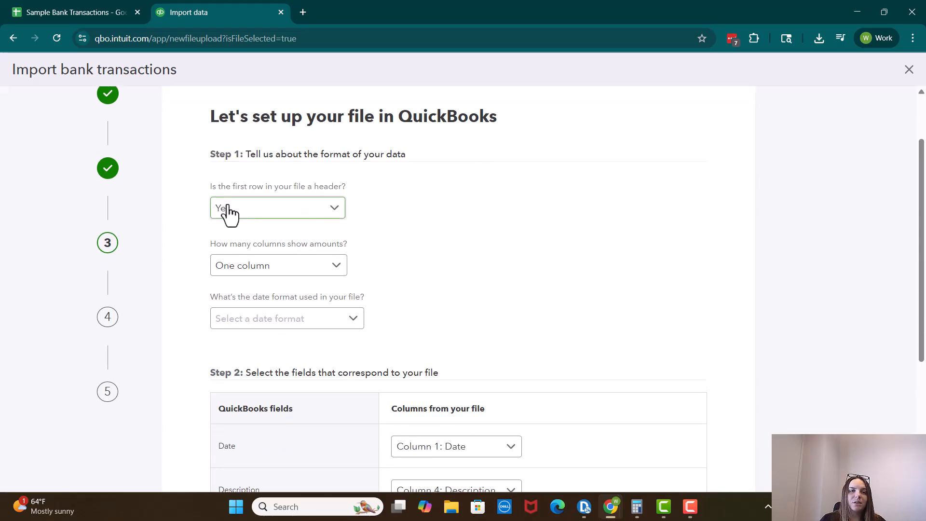
left_click(77, 12)
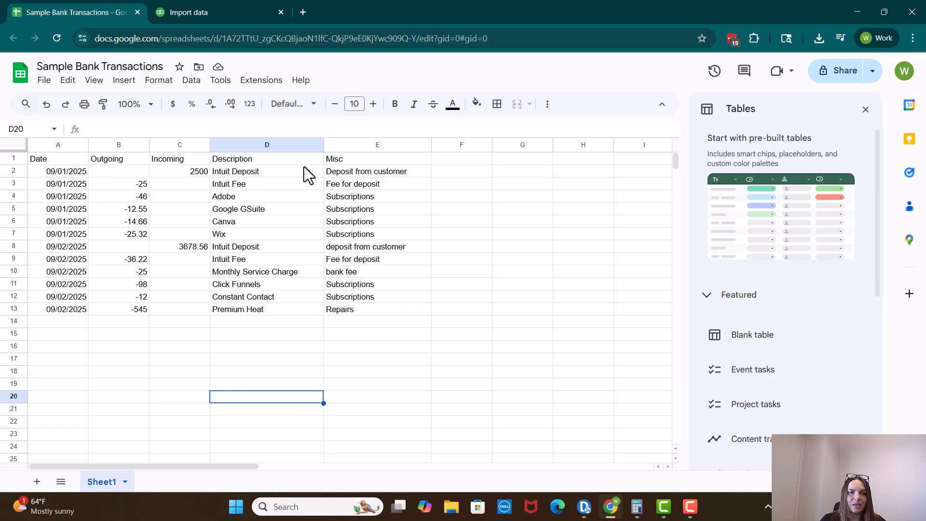
left_click(200, 15)
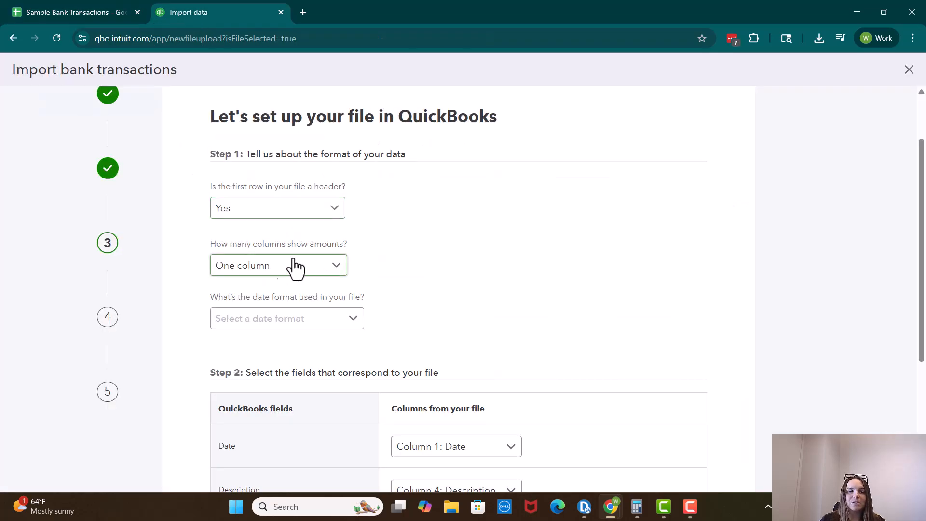
left_click(262, 270)
left_click(272, 318)
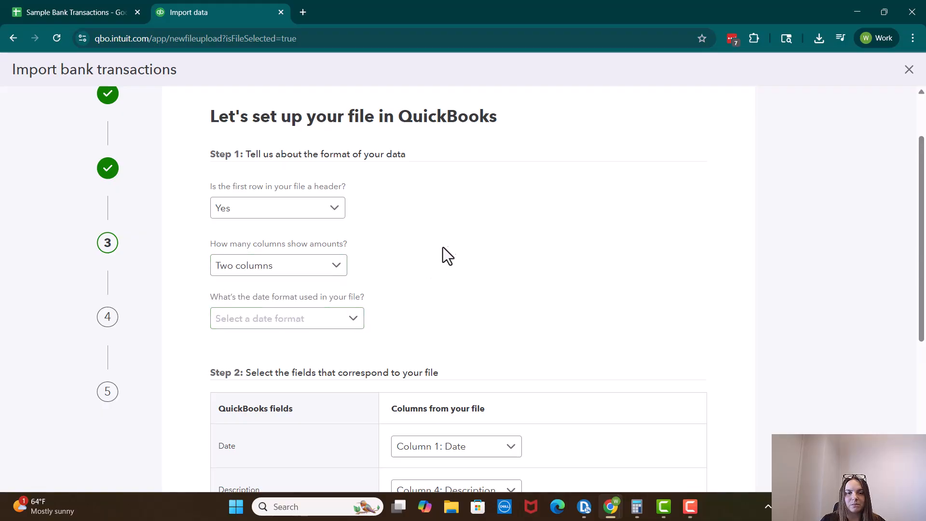
Check the date layout in the Google Sheet and set the import's date format to MM/dd/yyyy.
scroll(442, 253, "down", 3)
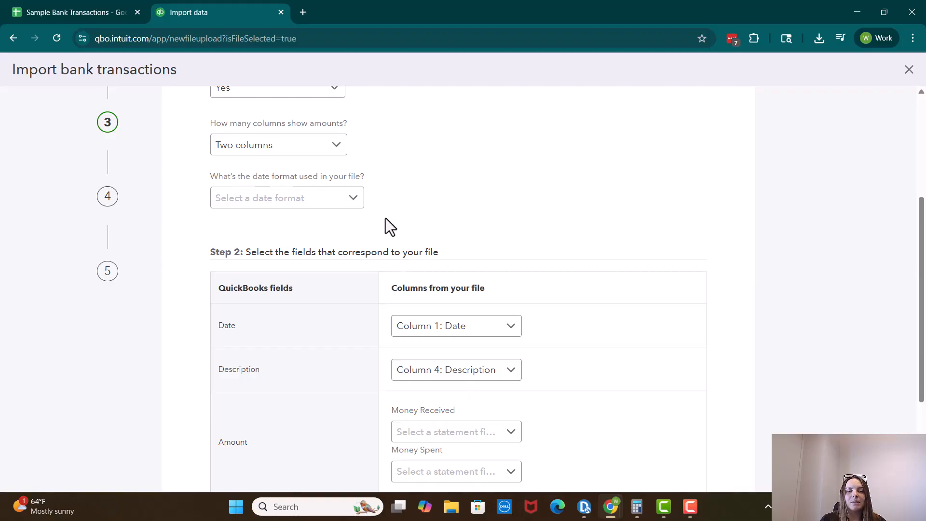
left_click(82, 10)
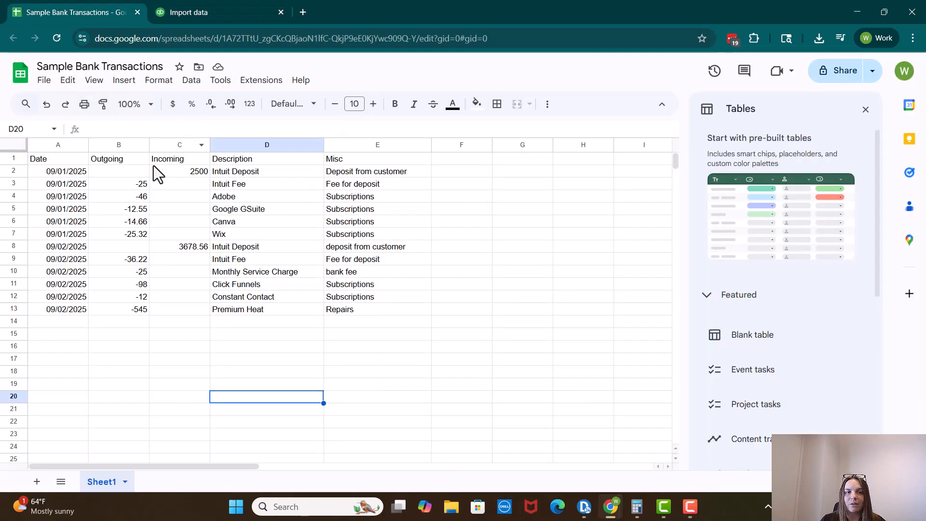
left_click(202, 7)
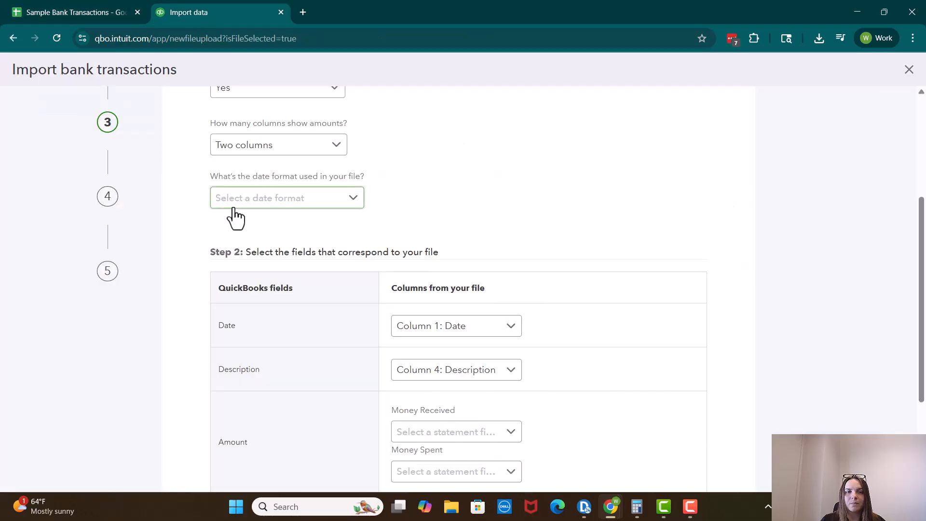
left_click(261, 207)
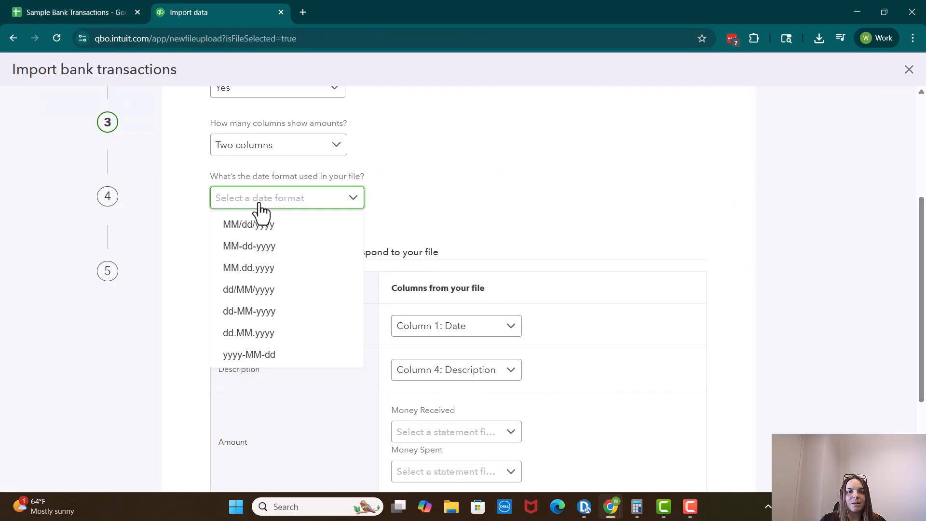
left_click(265, 225)
Try mapping the Description field to Column 5: Misc, and set it back to Column 4: Description.
scroll(501, 174, "down", 3)
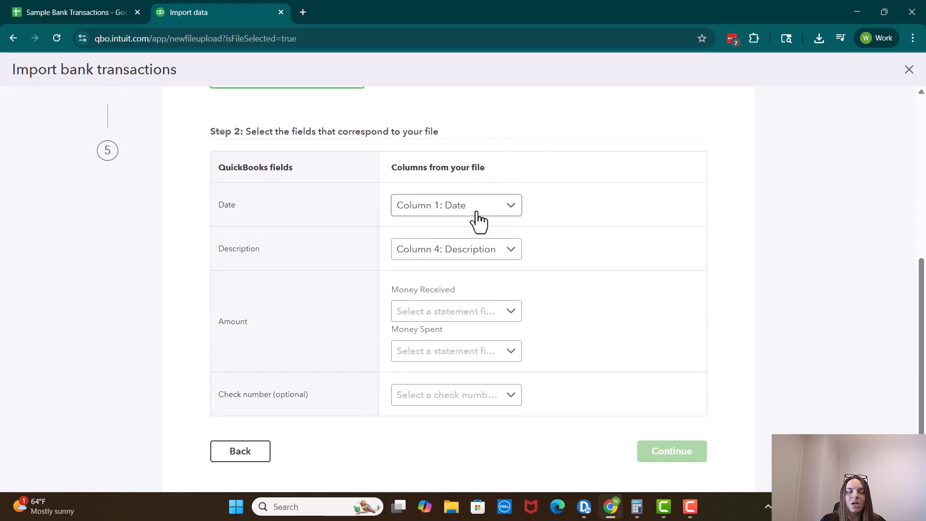
left_click(451, 257)
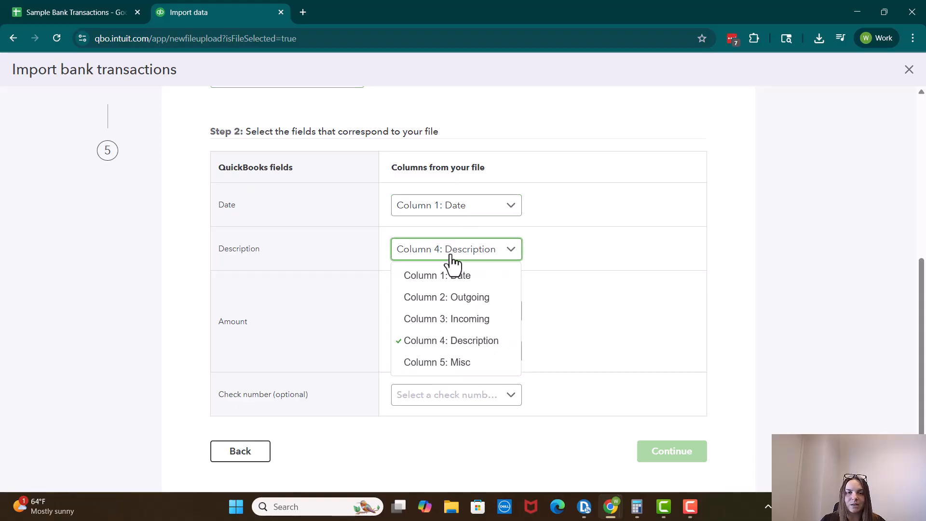
left_click(458, 363)
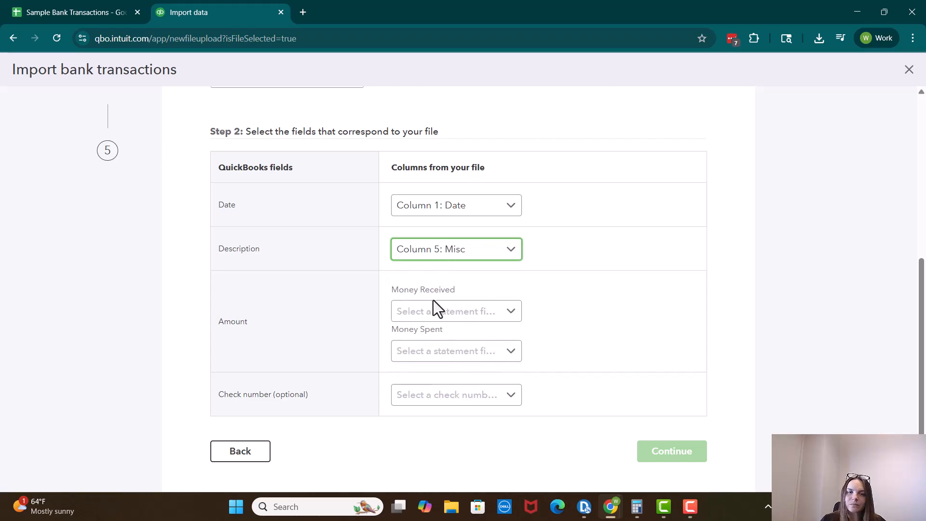
left_click(431, 253)
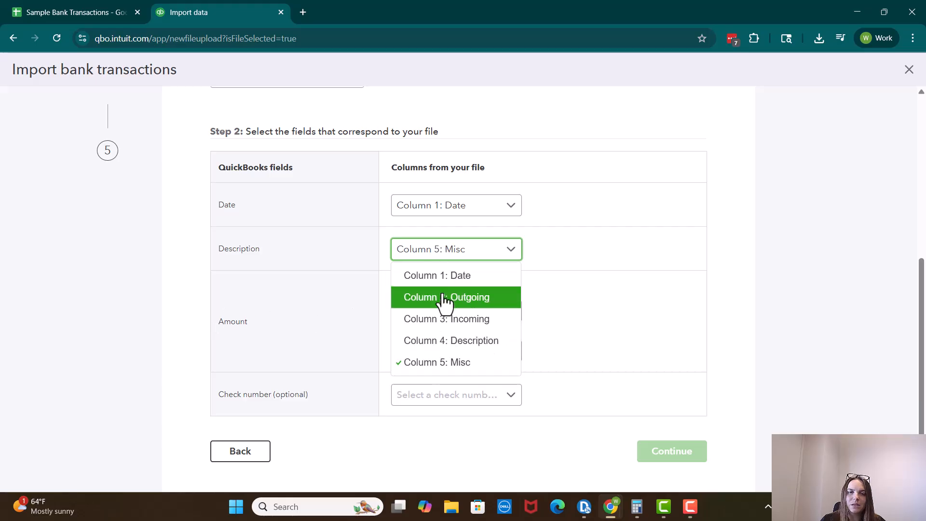
left_click(454, 341)
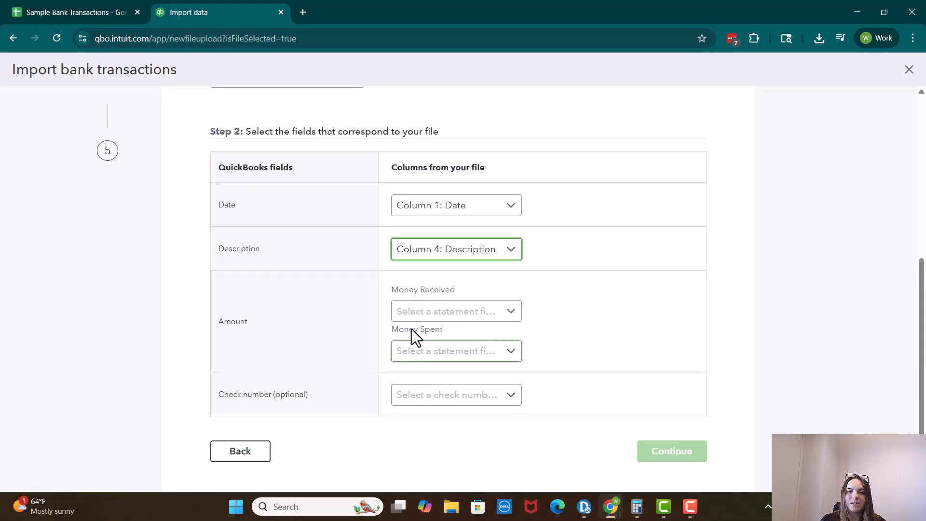
Map Money Received to Column 3: Incoming and Money Spent to Column 2: Outgoing, checking the columns against the Google Sheet.
left_click(429, 318)
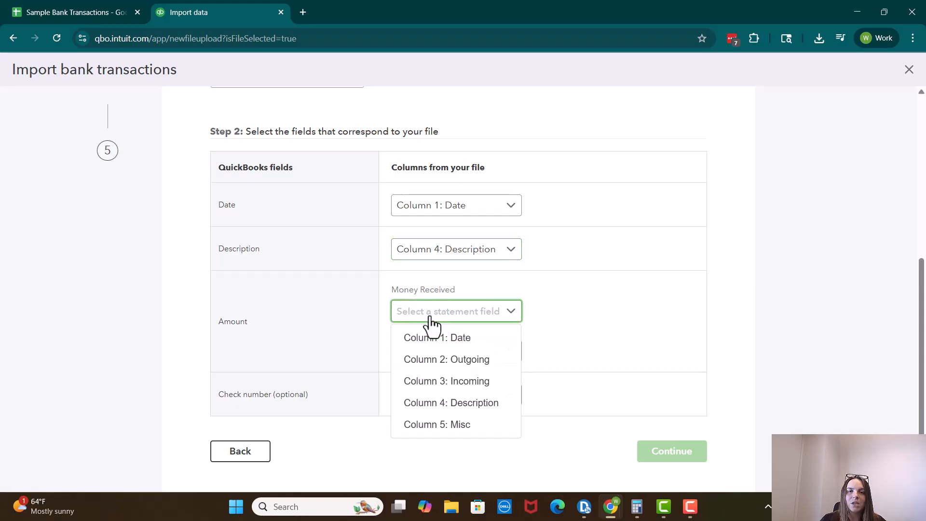
left_click(449, 383)
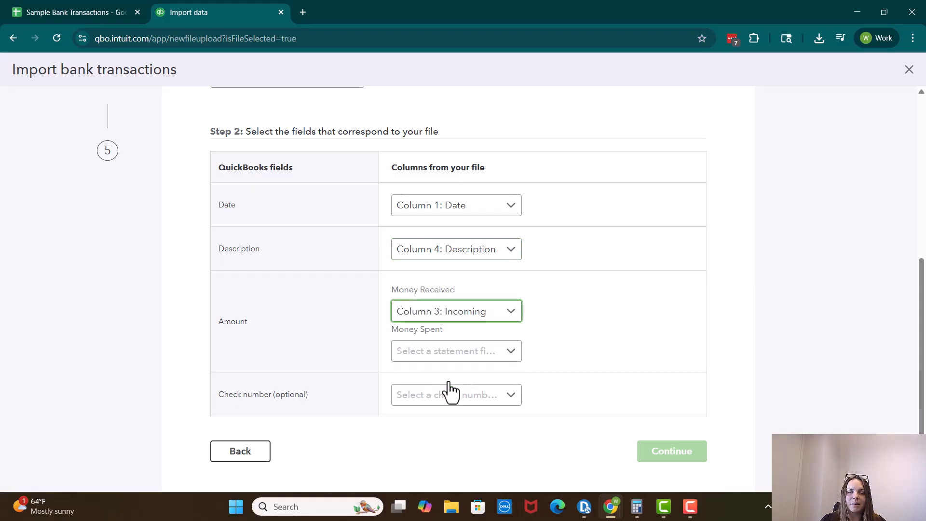
left_click(83, 19)
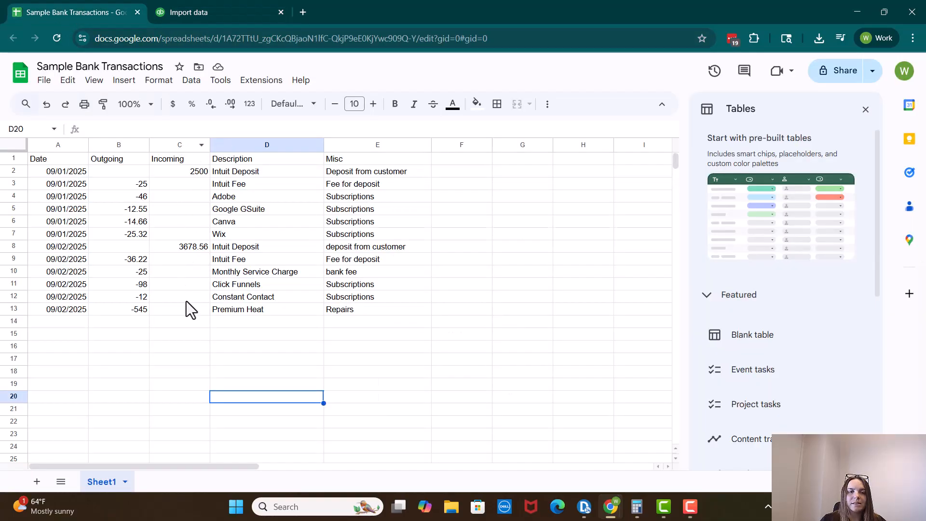
left_click(170, 6)
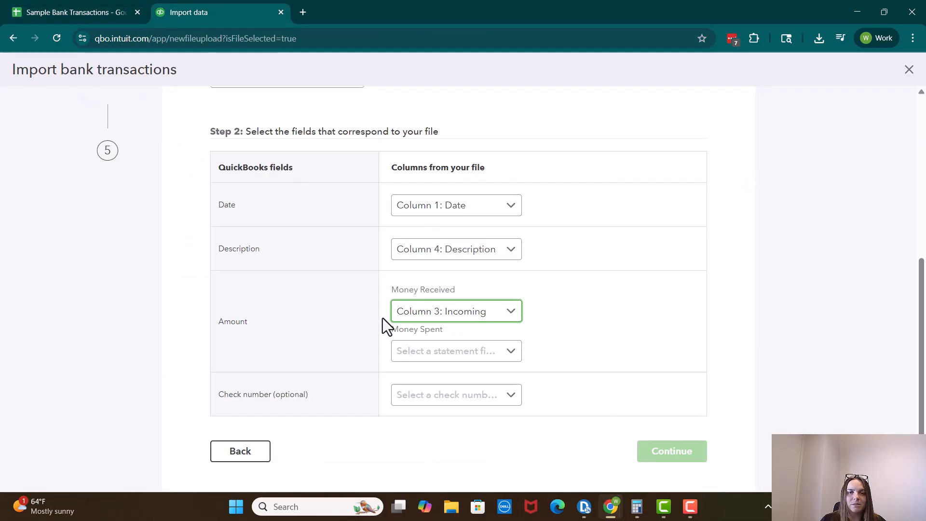
left_click(434, 357)
left_click(451, 401)
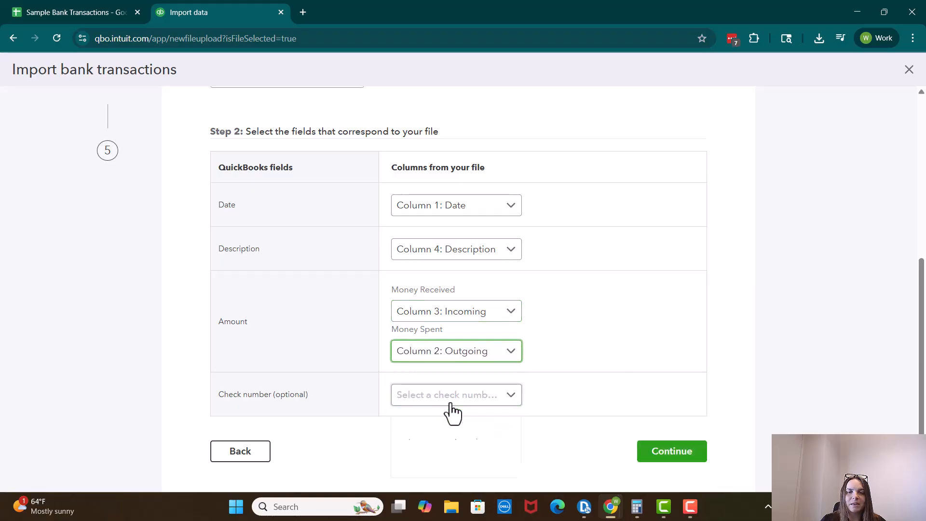
Compare the field mapping with the Google Sheet and continue to the transaction verification.
left_click(101, 12)
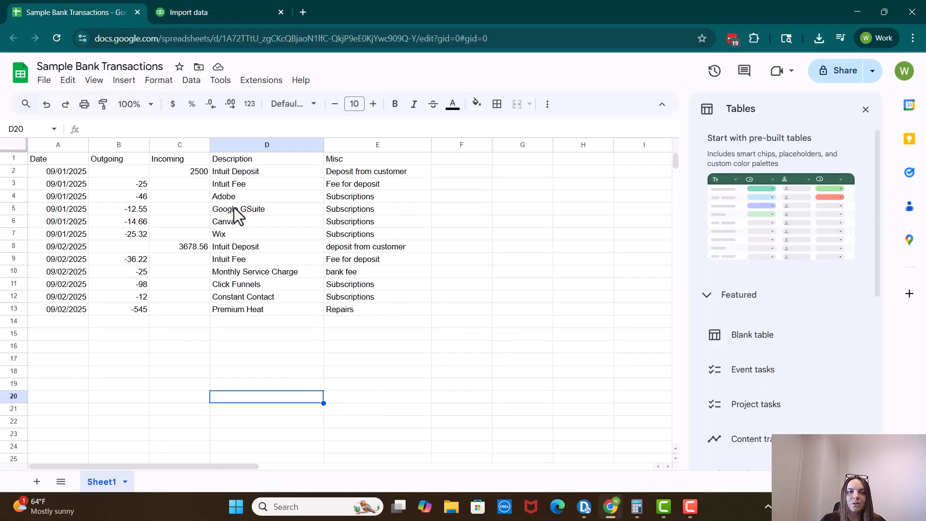
left_click(195, 12)
scroll(517, 381, "down", 1)
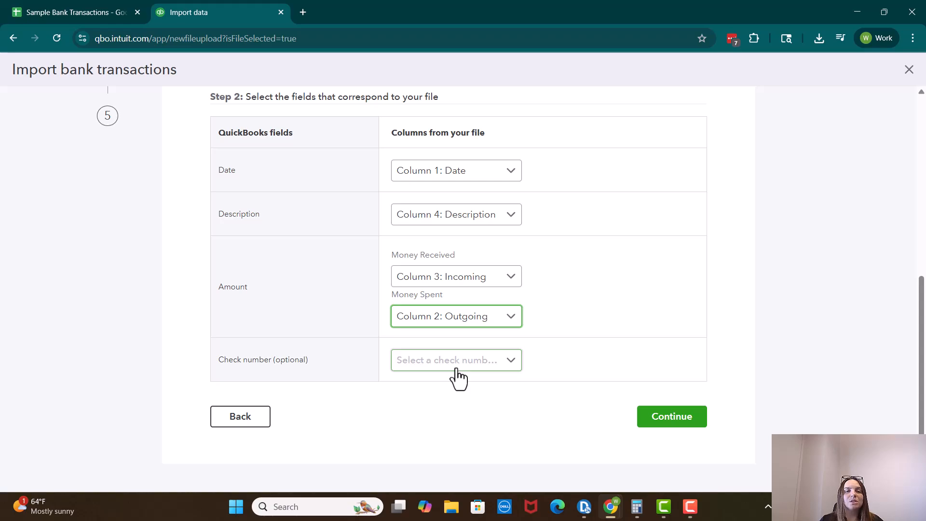
left_click(689, 421)
Preview the transactions with Reverse all values, and switch back to Keep original values.
scroll(517, 285, "up", 6)
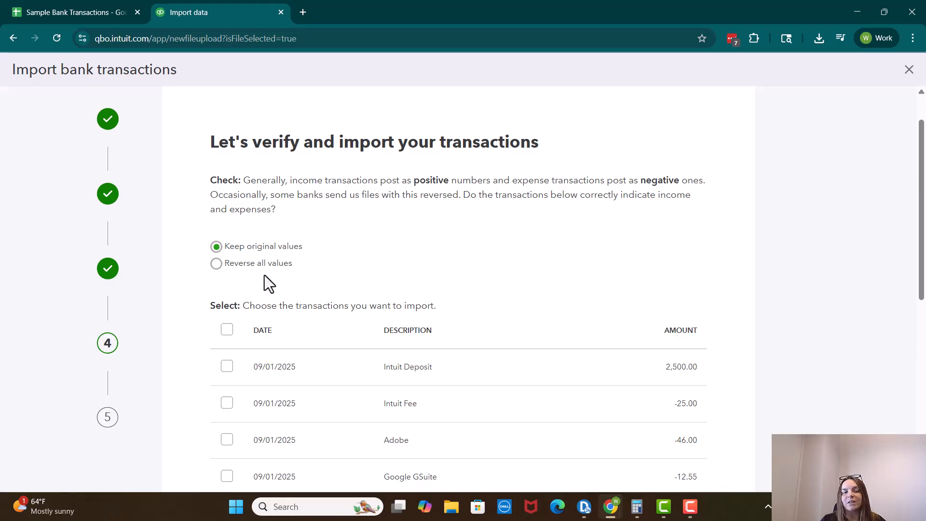
scroll(666, 337, "down", 1)
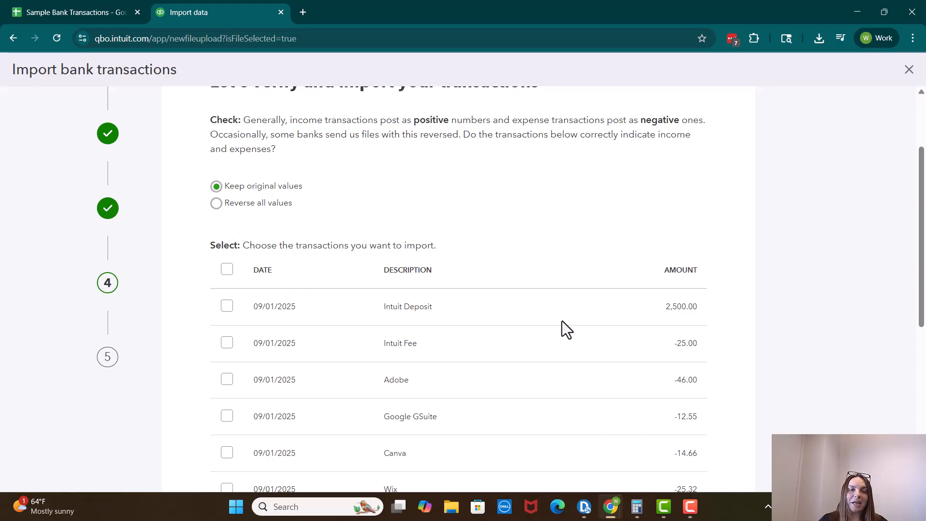
left_click(217, 204)
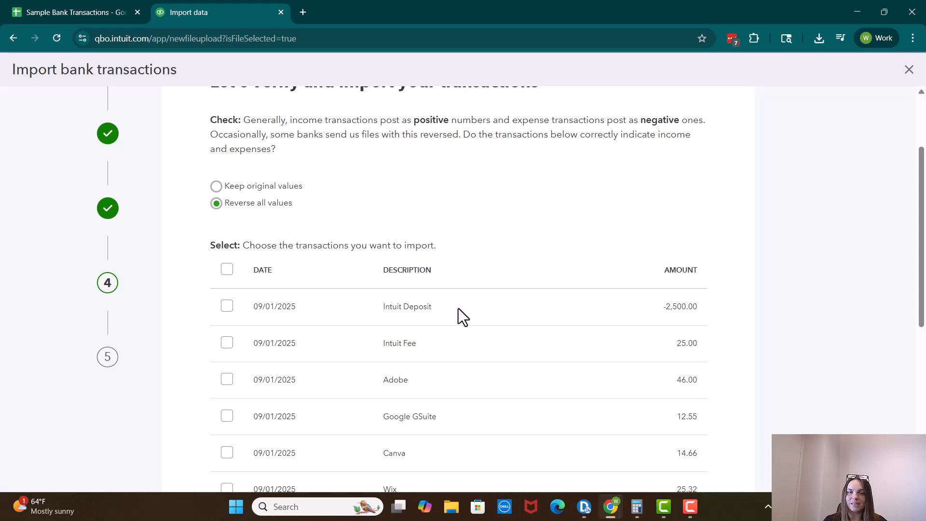
left_click(217, 186)
Review the transaction list, select all transactions for import, and continue to the import confirmation.
scroll(476, 319, "down", 6)
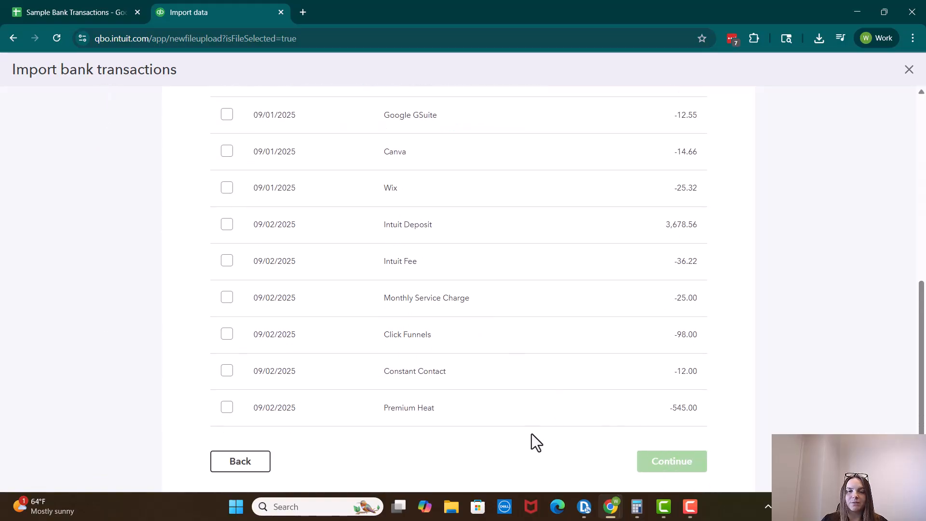
scroll(319, 314, "up", 6)
left_click(227, 269)
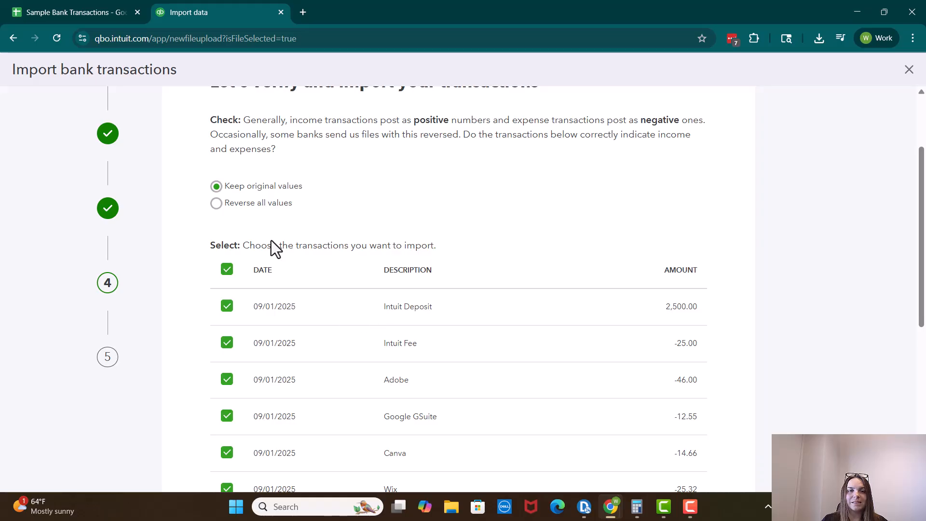
scroll(343, 316, "down", 7)
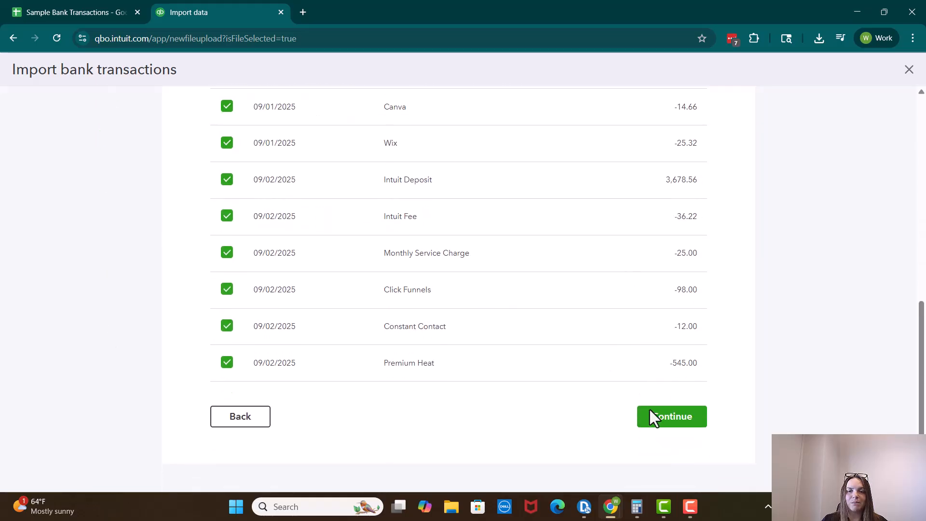
left_click(652, 415)
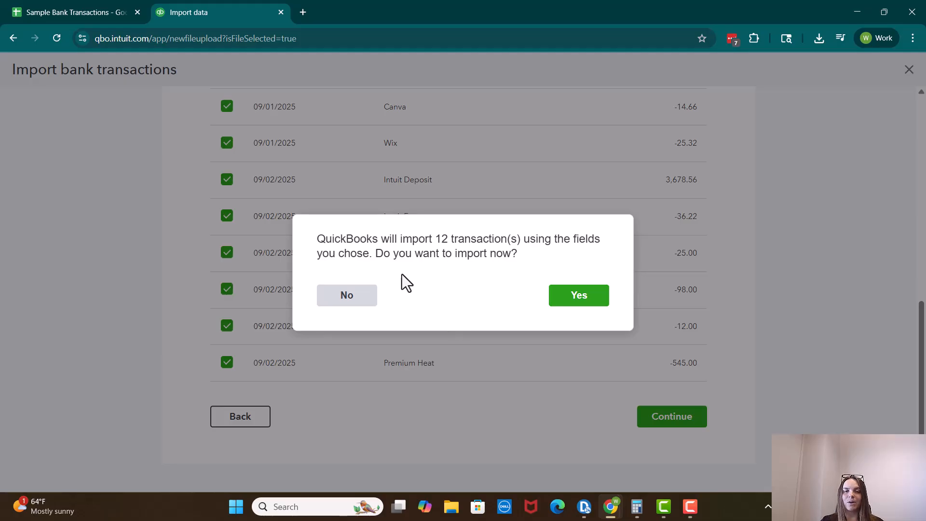
Decline the import and close the import setup to return to the Primary Checking bank transactions.
left_click(357, 297)
scroll(430, 320, "up", 7)
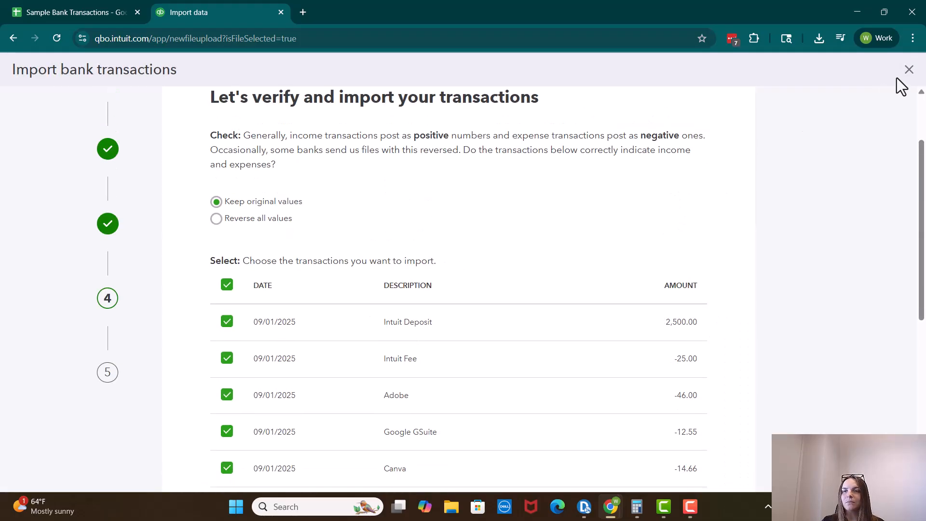
left_click(909, 69)
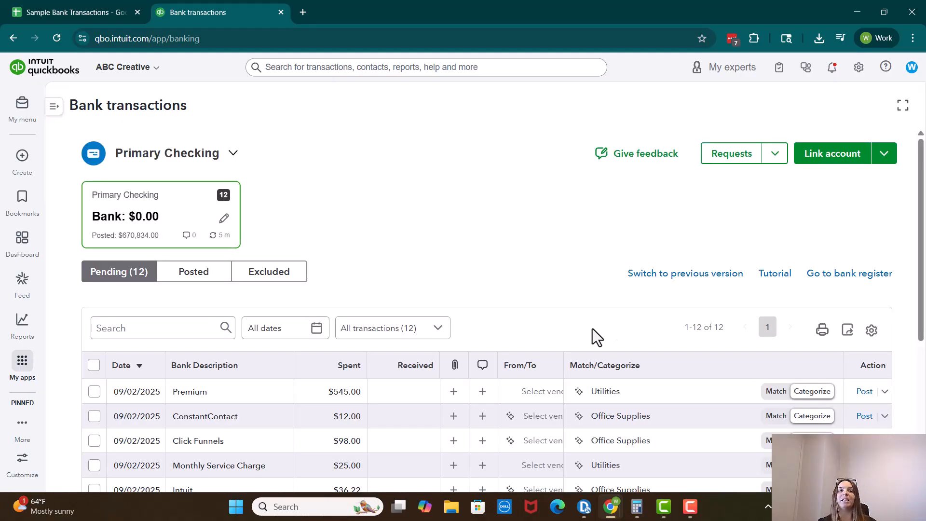
scroll(556, 358, "down", 1)
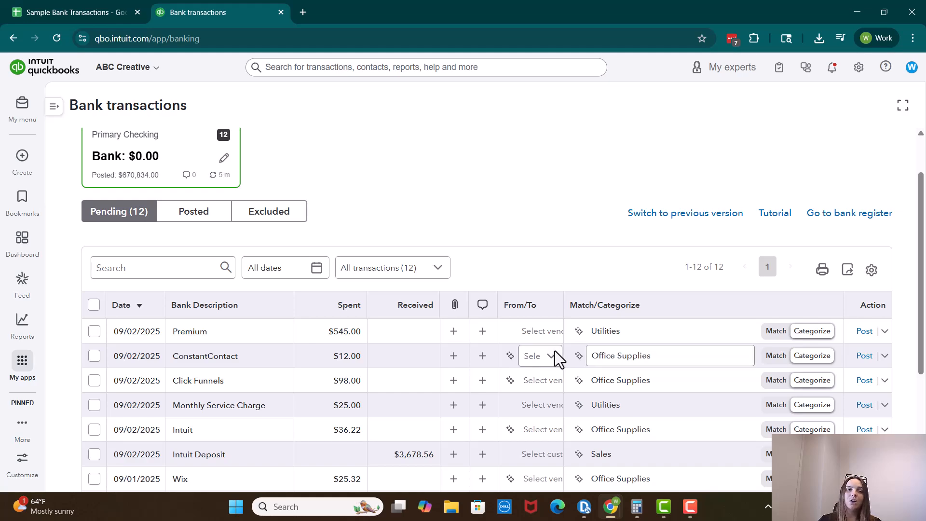
Go to the Dashboard, reopen Bank transactions from the Accounting section, and look through the pending Primary Checking transactions.
left_click(23, 245)
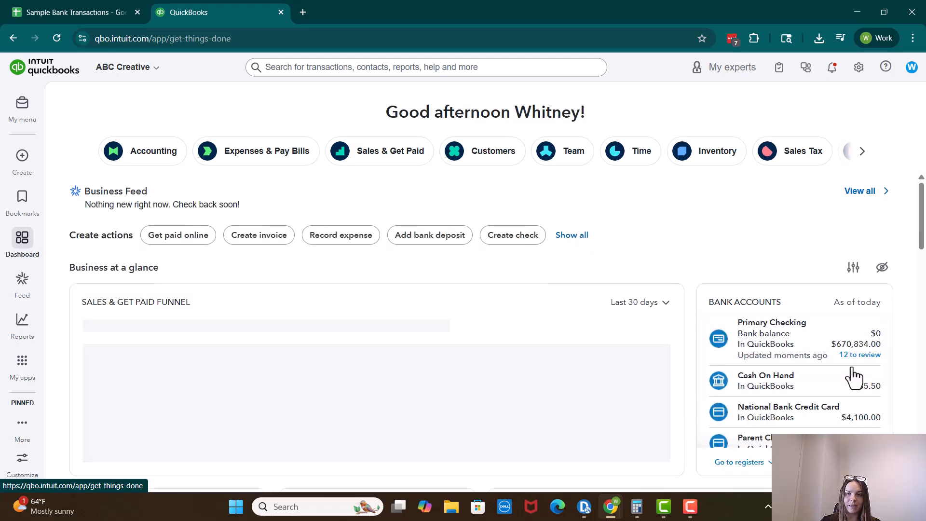
mouse_move(25, 374)
mouse_move(108, 104)
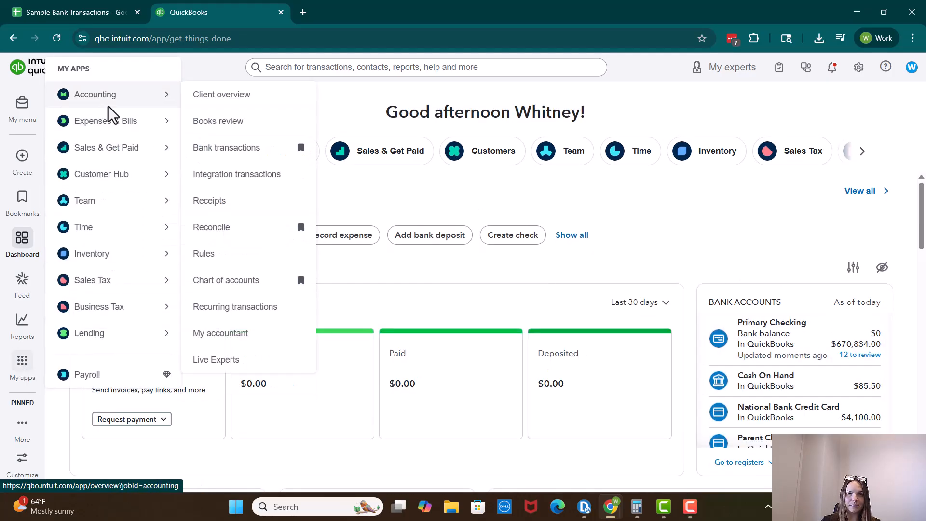
left_click(210, 151)
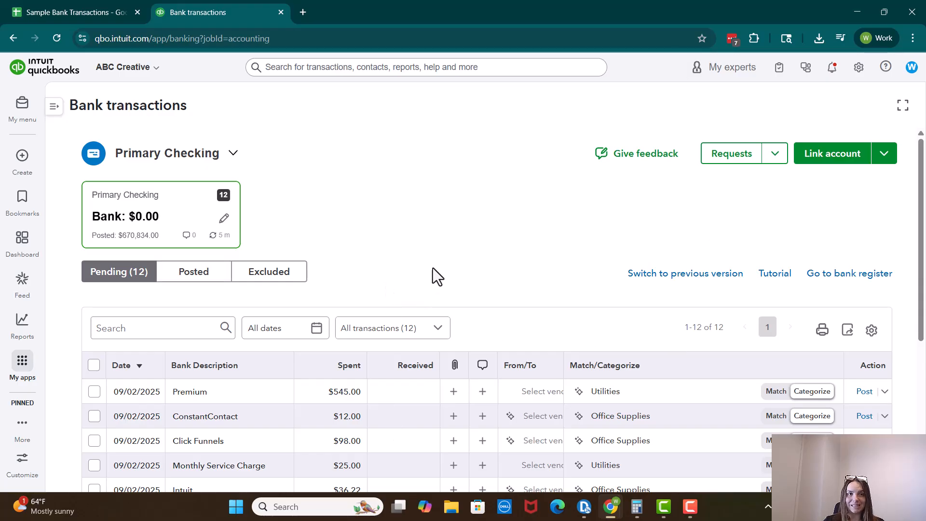
scroll(431, 273, "down", 3)
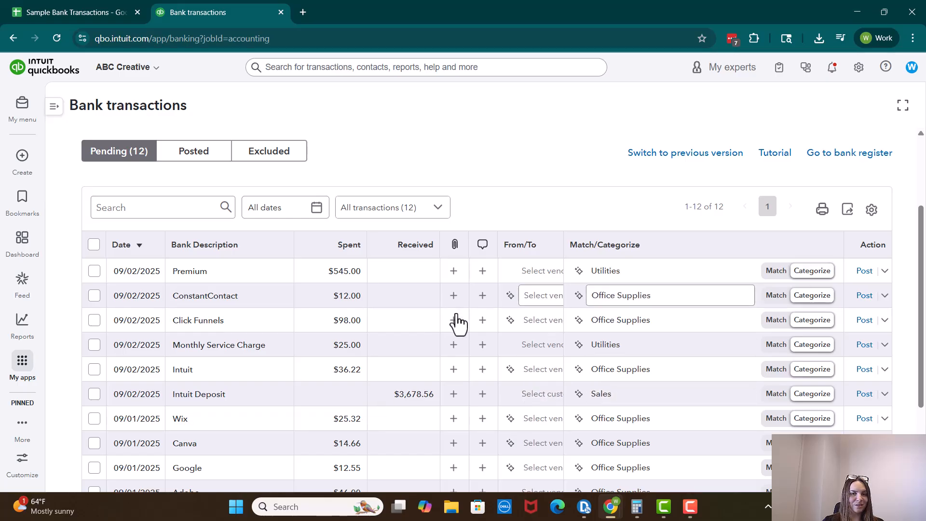
scroll(419, 287, "up", 3)
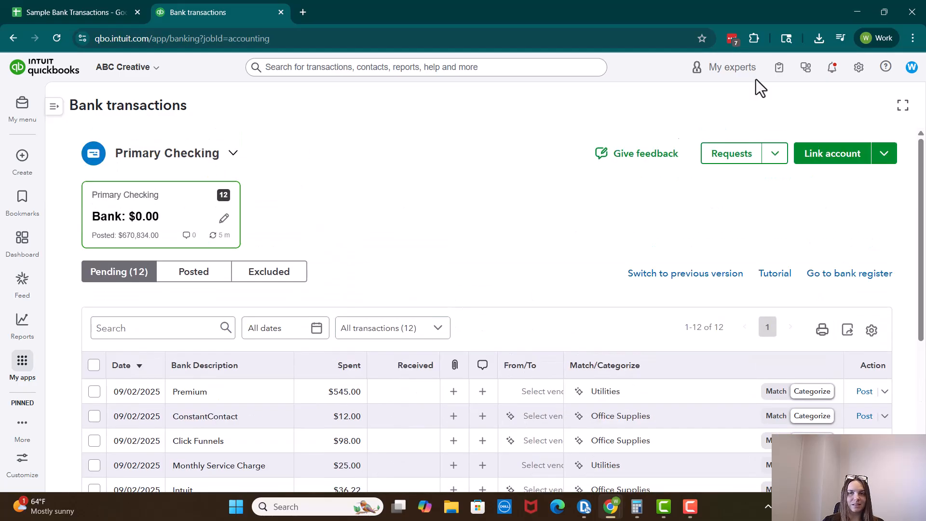
Open the data import page and choose Bank Data as the record type.
left_click(859, 68)
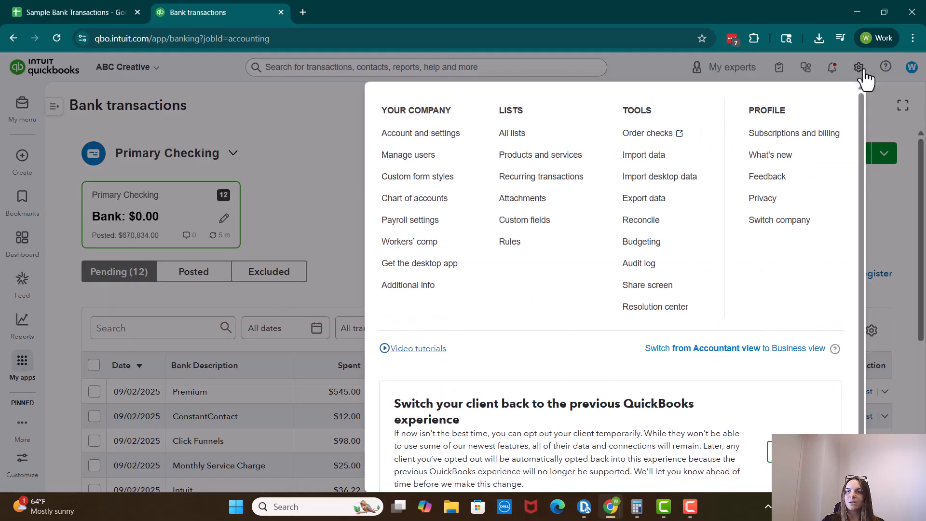
left_click(657, 161)
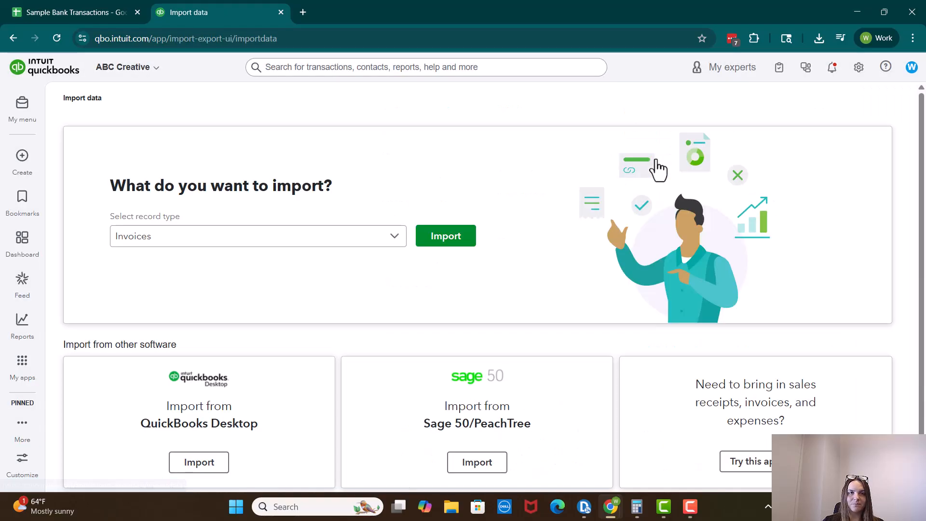
left_click(273, 244)
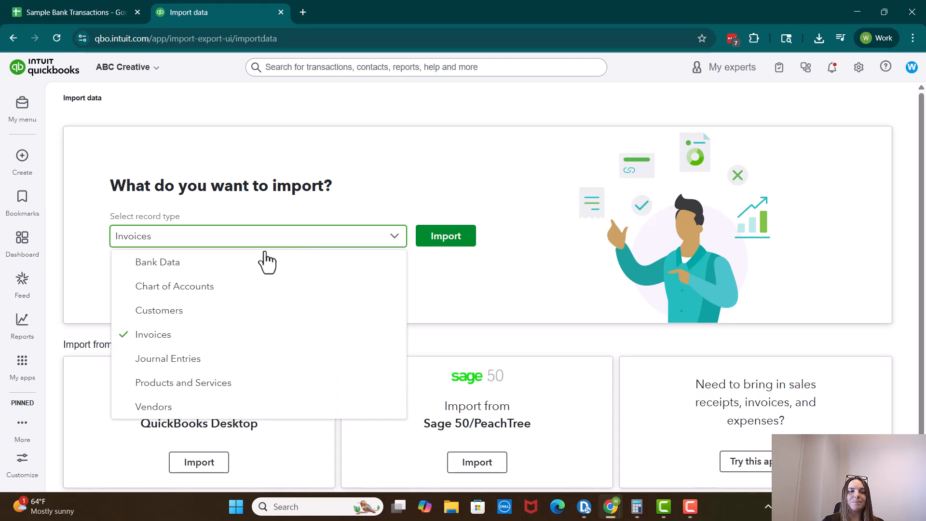
left_click(193, 268)
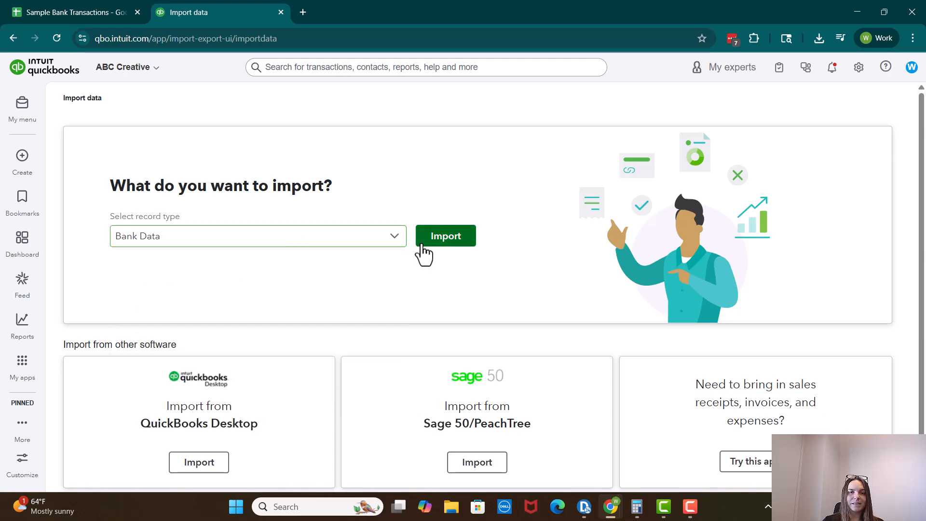
View the bank file upload page for Bank Data and the bank account connection page, closing each to return to Bank transactions.
left_click(424, 244)
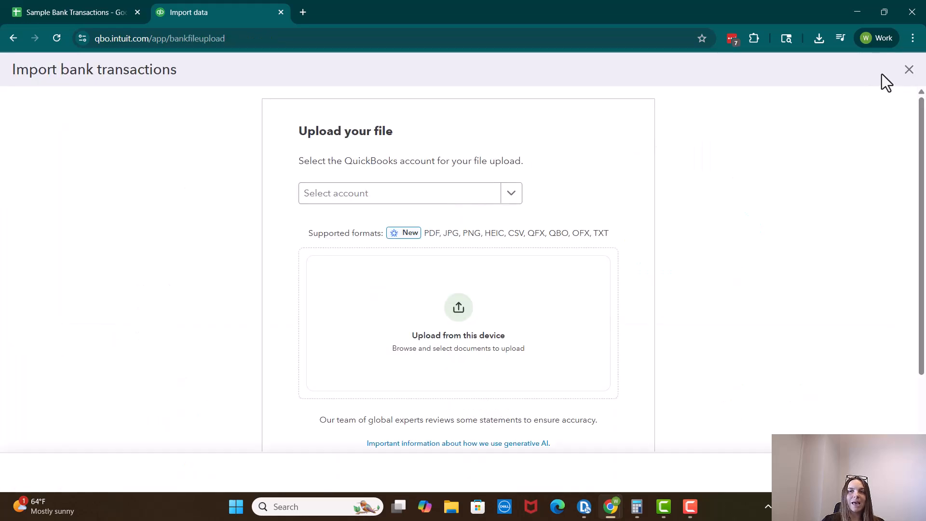
left_click(909, 70)
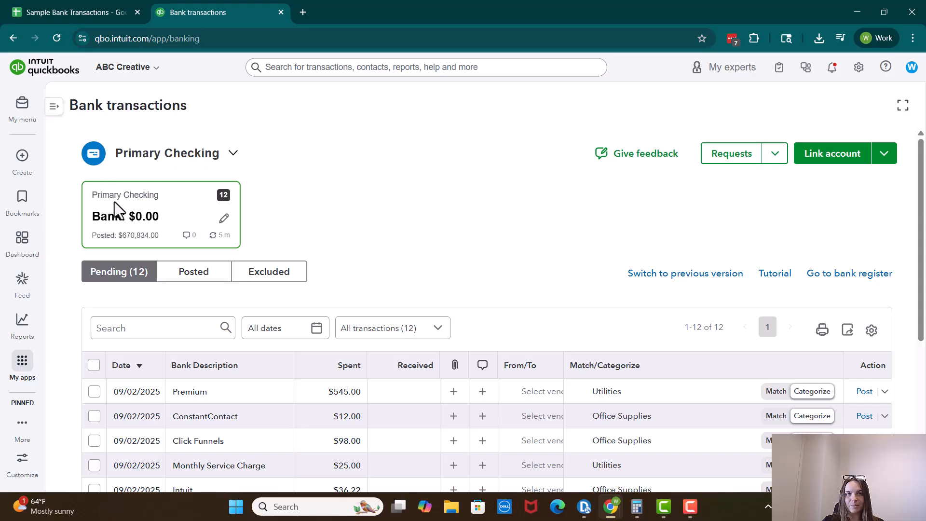
left_click(815, 157)
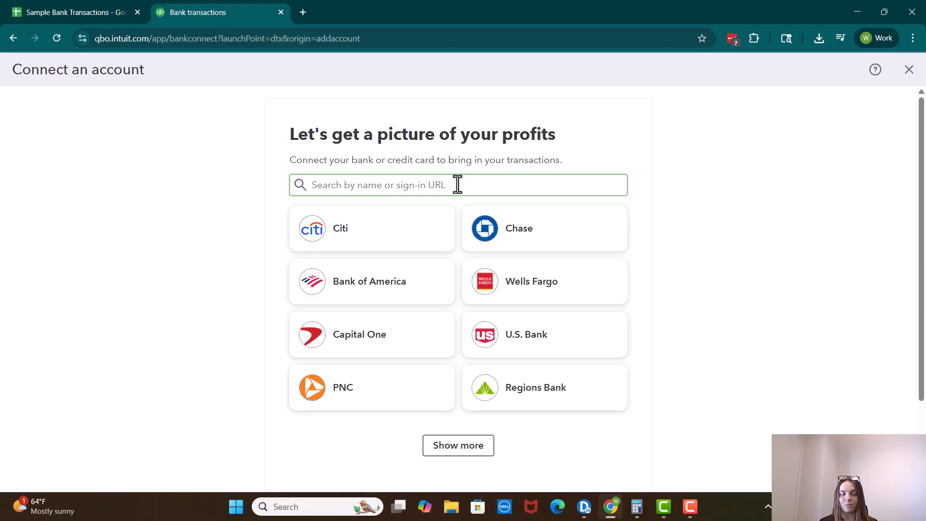
left_click(909, 69)
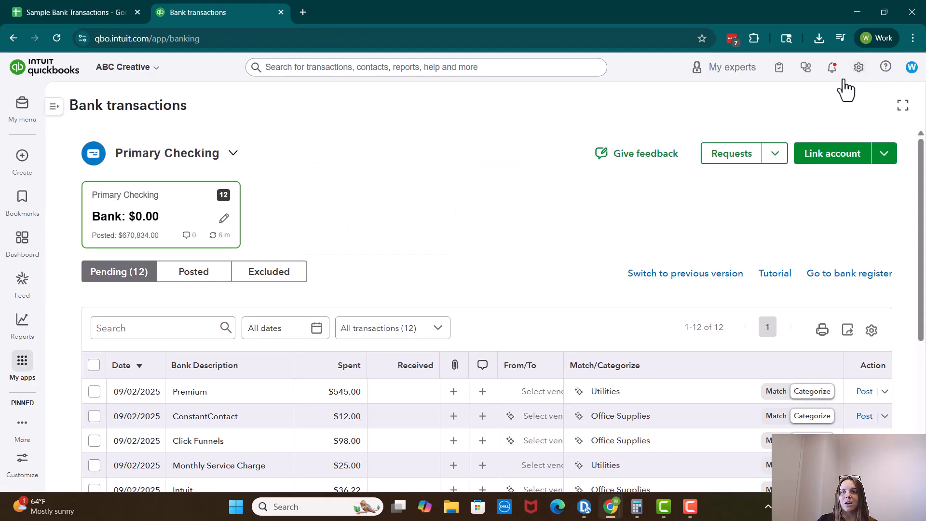
View the company settings and tools options, close them, and look through the pending Primary Checking transactions.
left_click(858, 68)
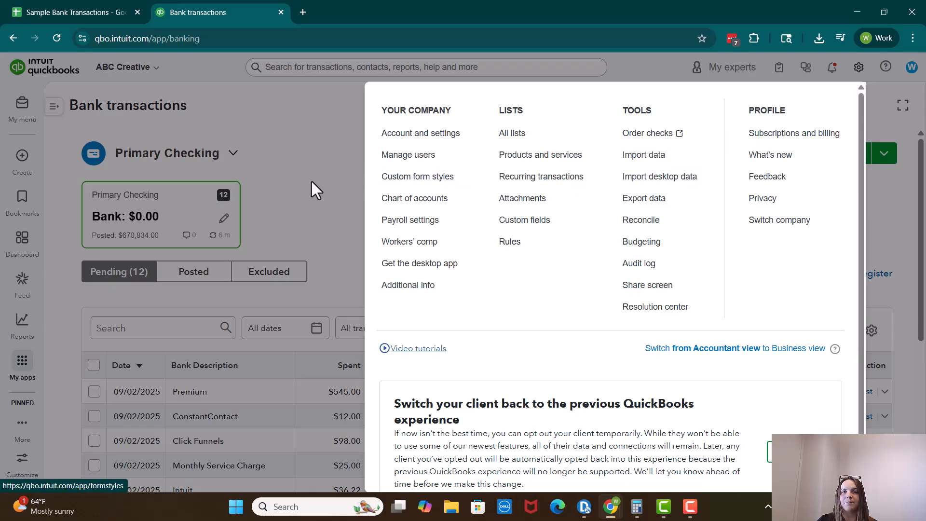
left_click(311, 182)
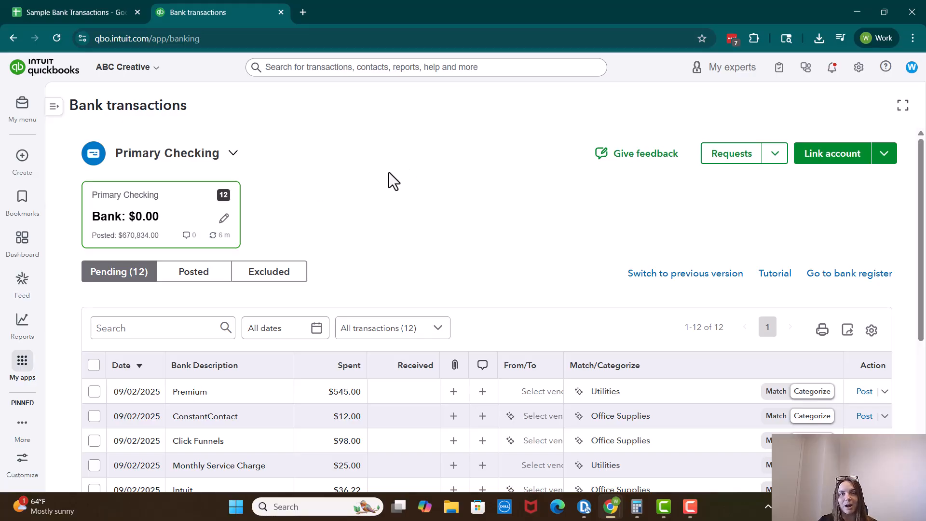
scroll(475, 299, "down", 3)
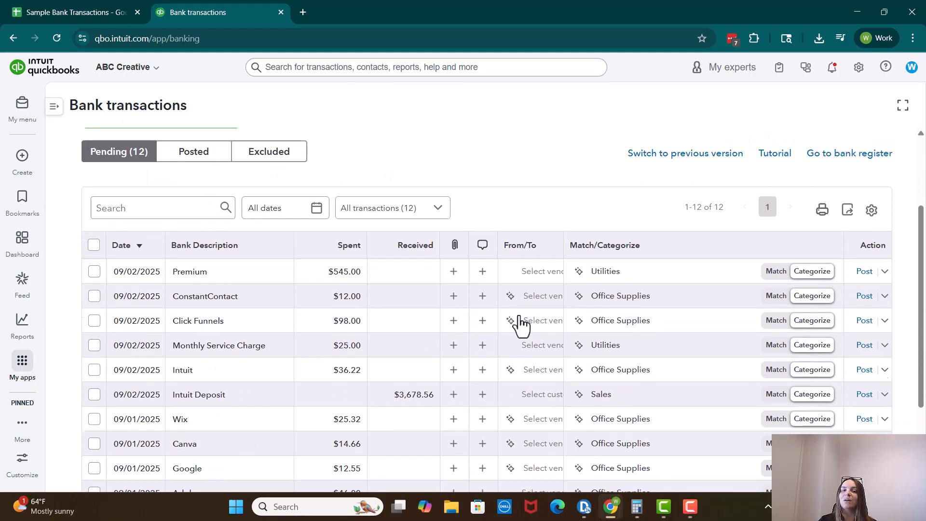